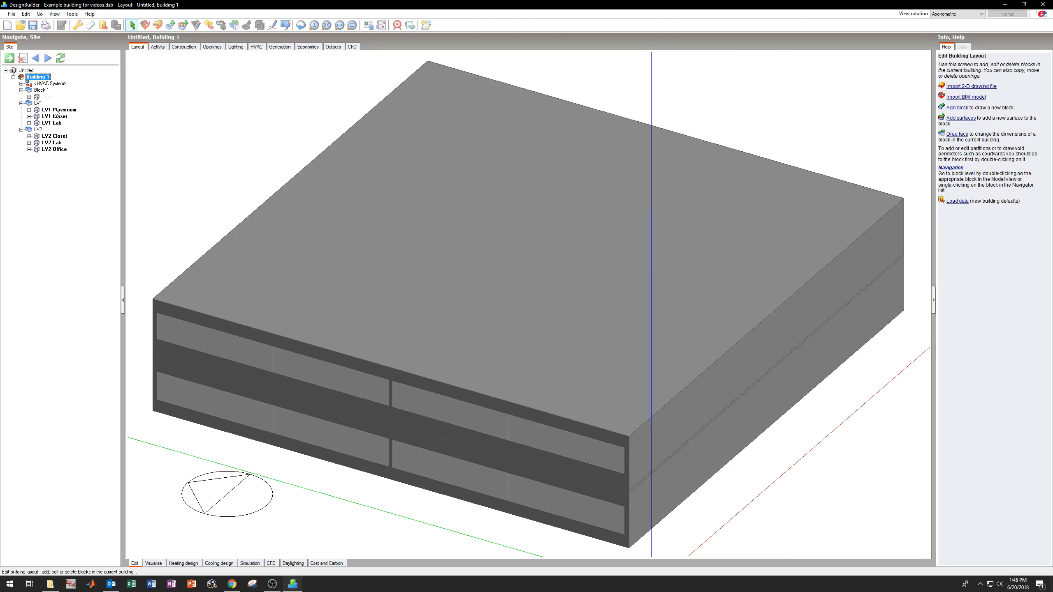
- Examine the surfaces that make up the LV1 Classroom zone and the zones within block LV1
left_click(29, 110)
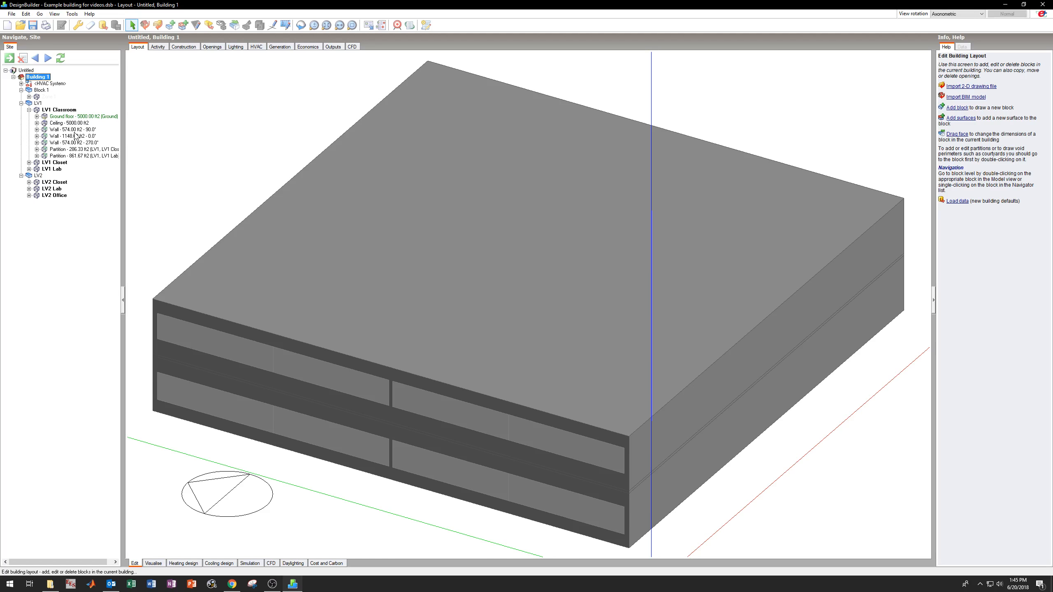
left_click(29, 110)
left_click(21, 103)
left_click(21, 104)
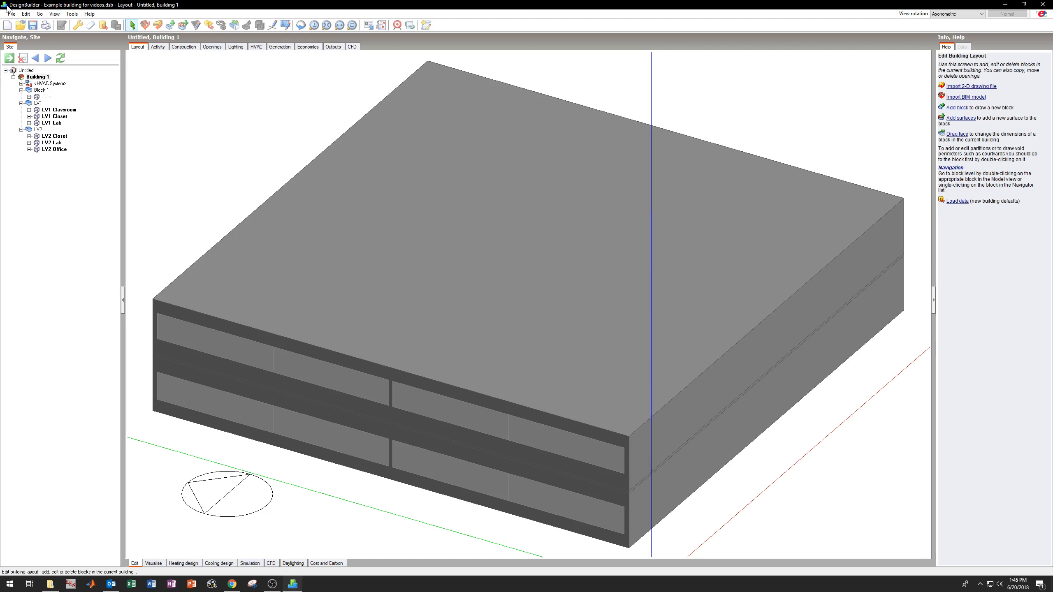
- Set the activity template of Building 1 to Generic Office Area from the Offices / Workshop businesses category
left_click(157, 46)
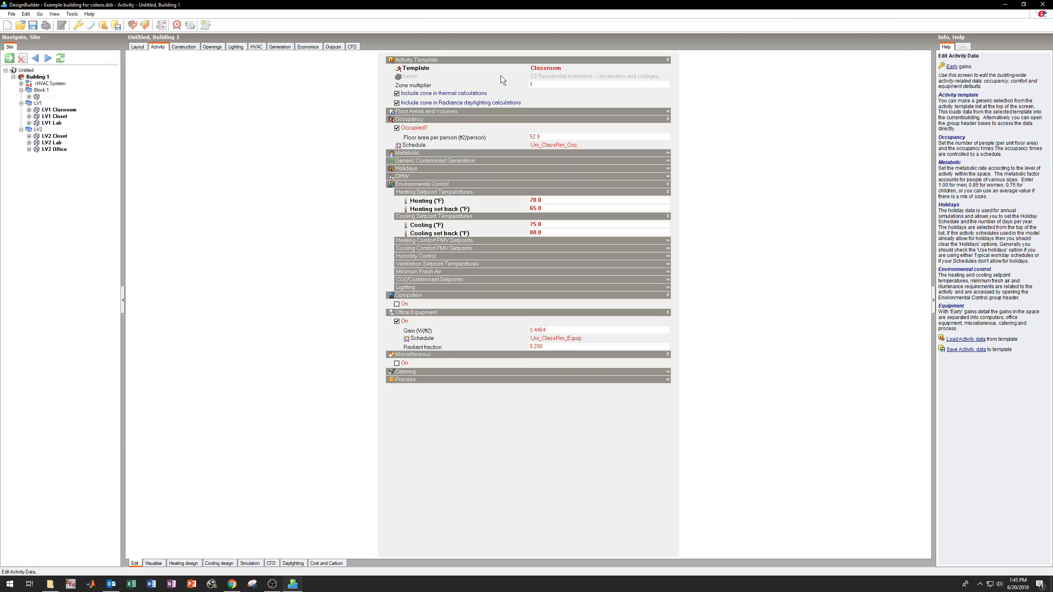
left_click(554, 71)
left_click(666, 70)
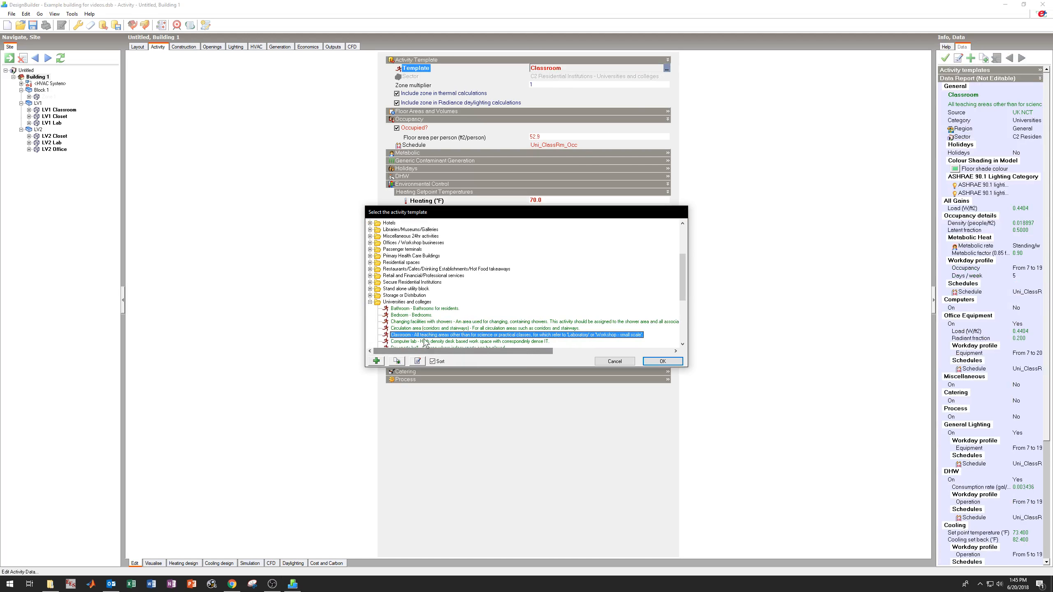
left_click(370, 296)
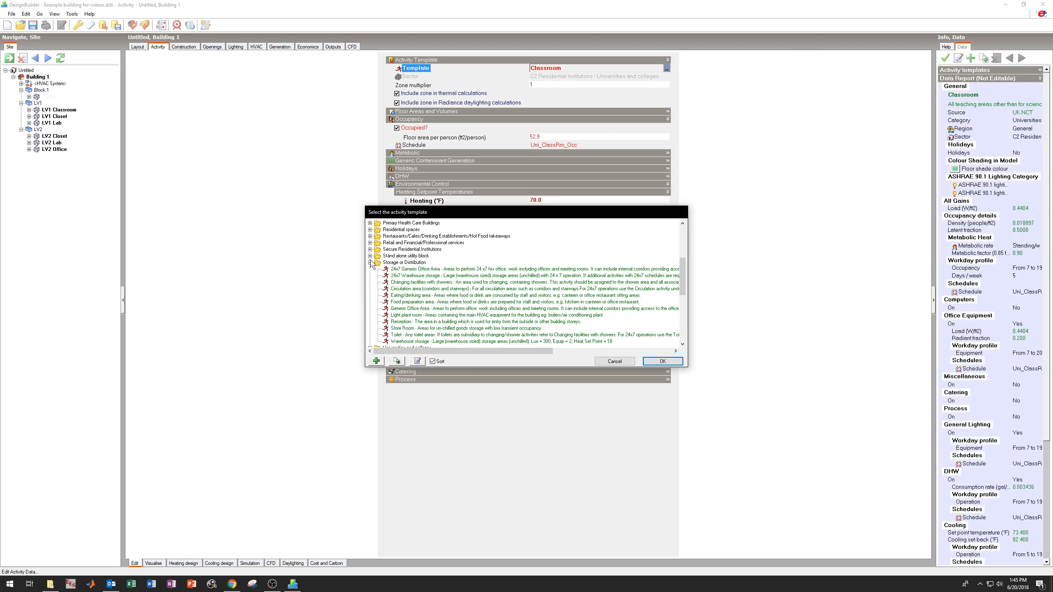
left_click(370, 262)
left_click(370, 269)
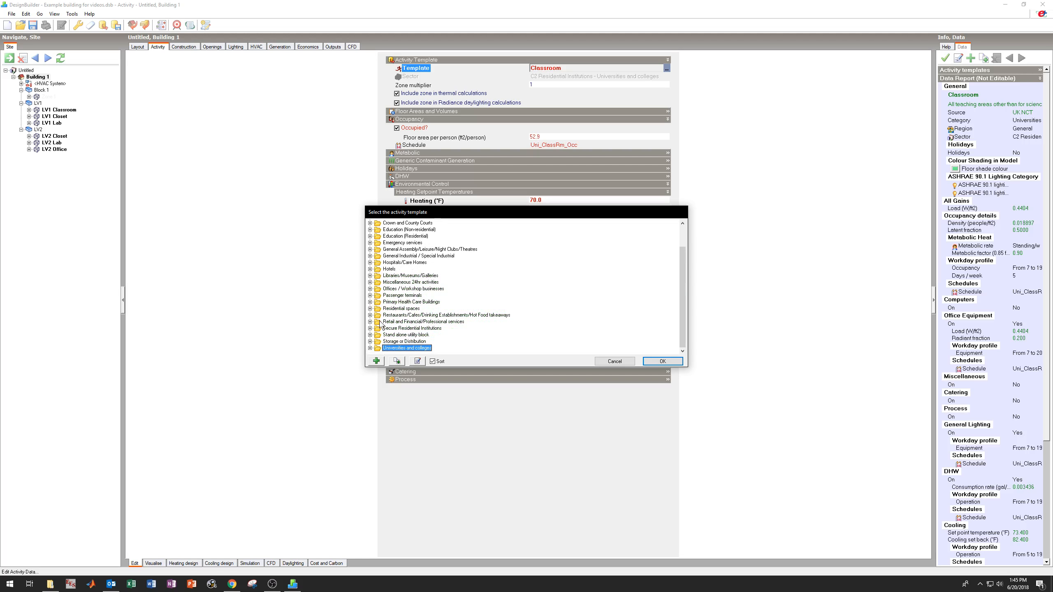
left_click(370, 289)
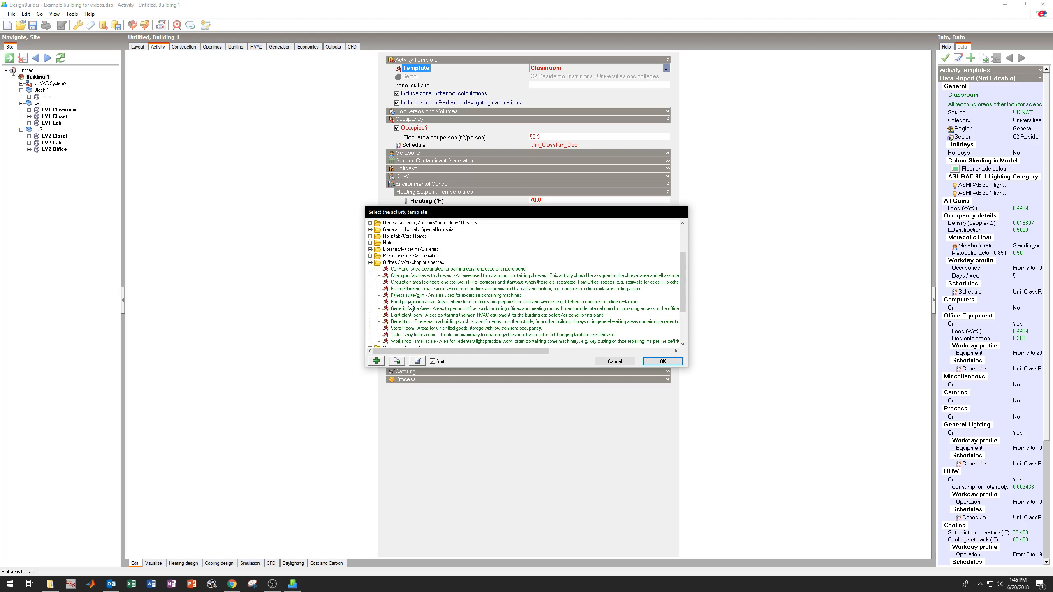
left_click(426, 310)
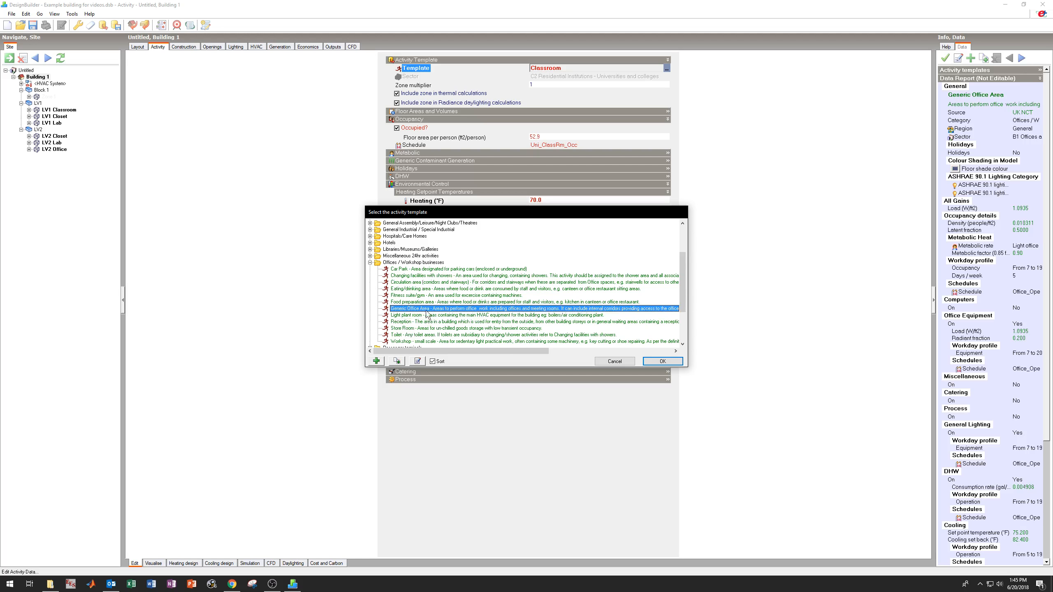
left_click(655, 360)
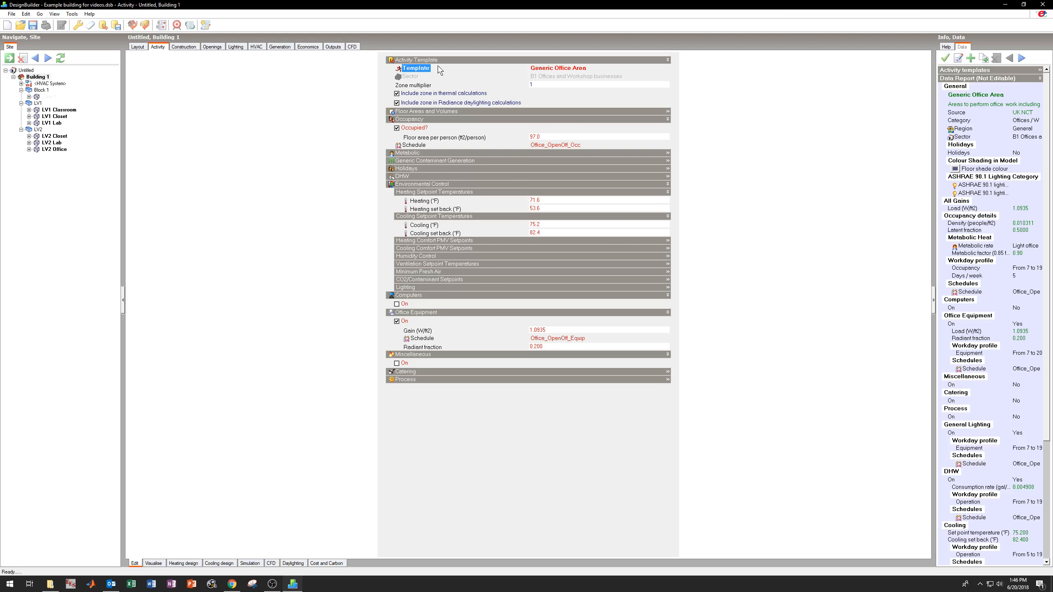
- Clear only the currently selected activity template data to default for the building, down to surface level
right_click(575, 71)
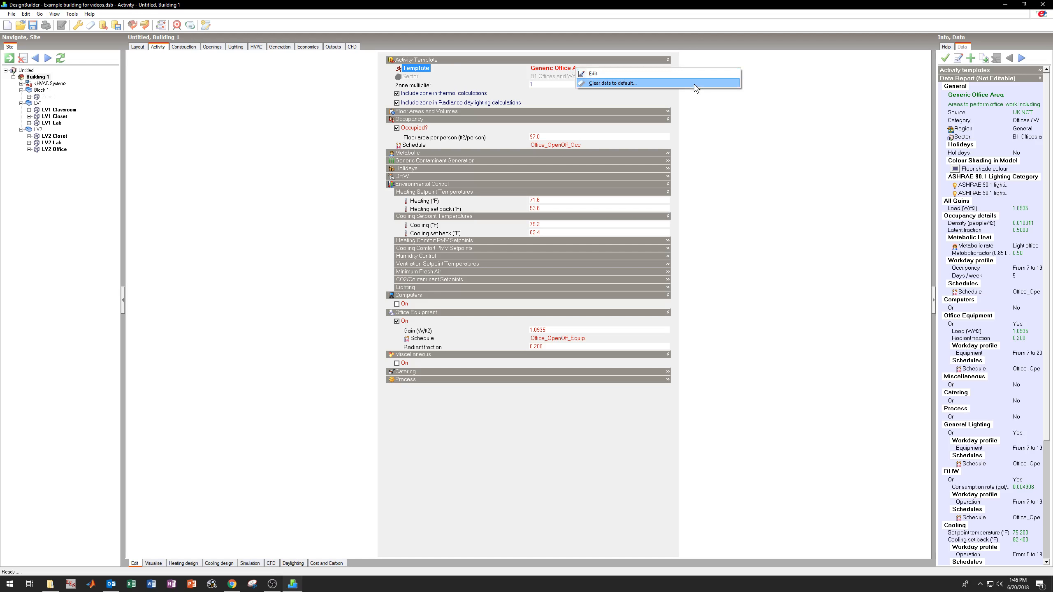
left_click(620, 83)
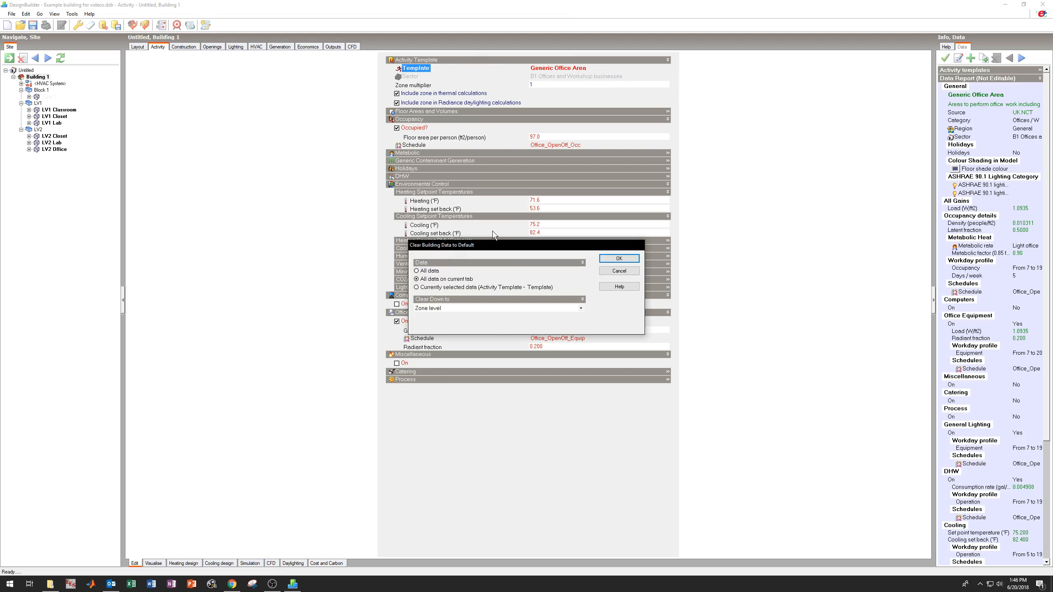
left_click(470, 289)
left_click(580, 308)
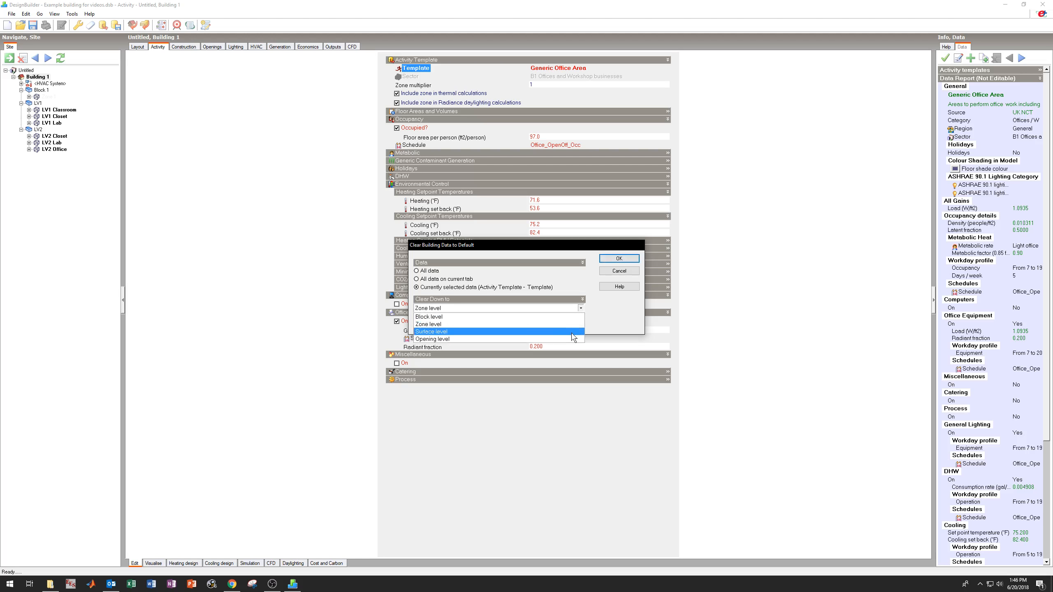
left_click(574, 332)
left_click(635, 258)
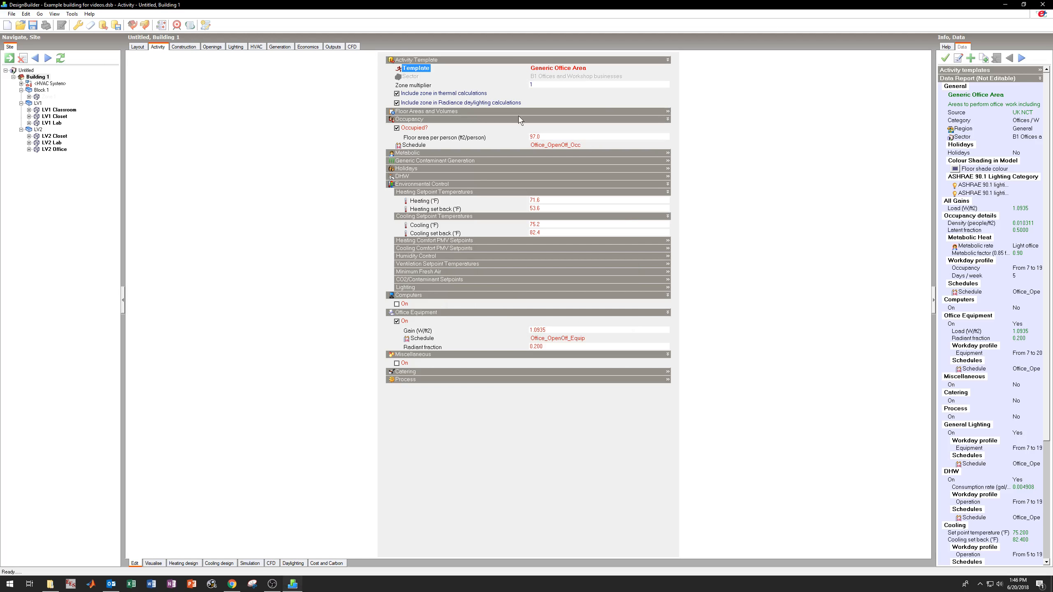
- In the building's model options, choose Area per person as occupancy method and Watts per ft2 as lighting gain units
left_click(77, 27)
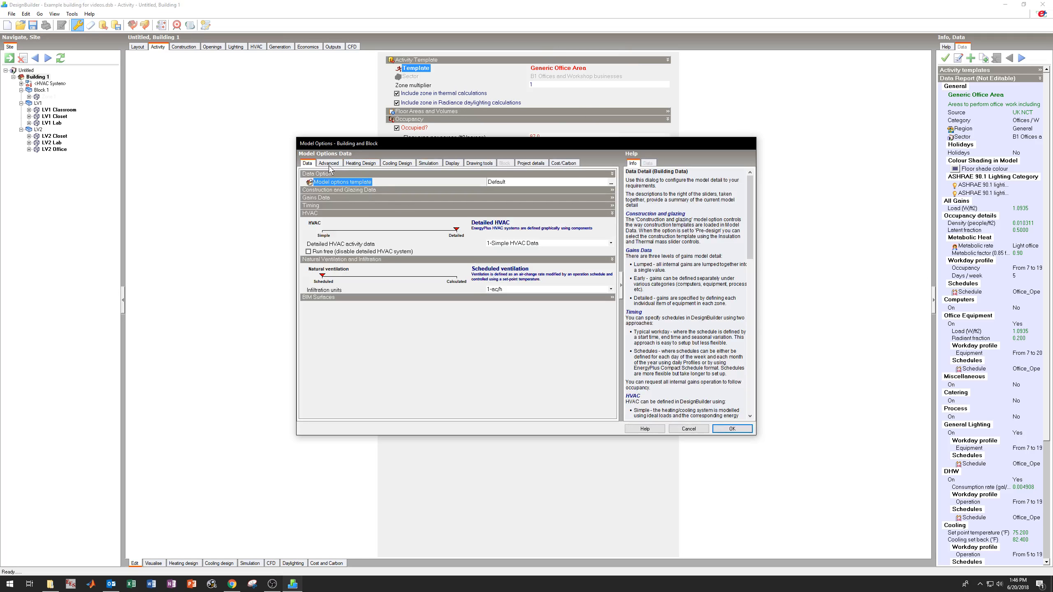
left_click(317, 198)
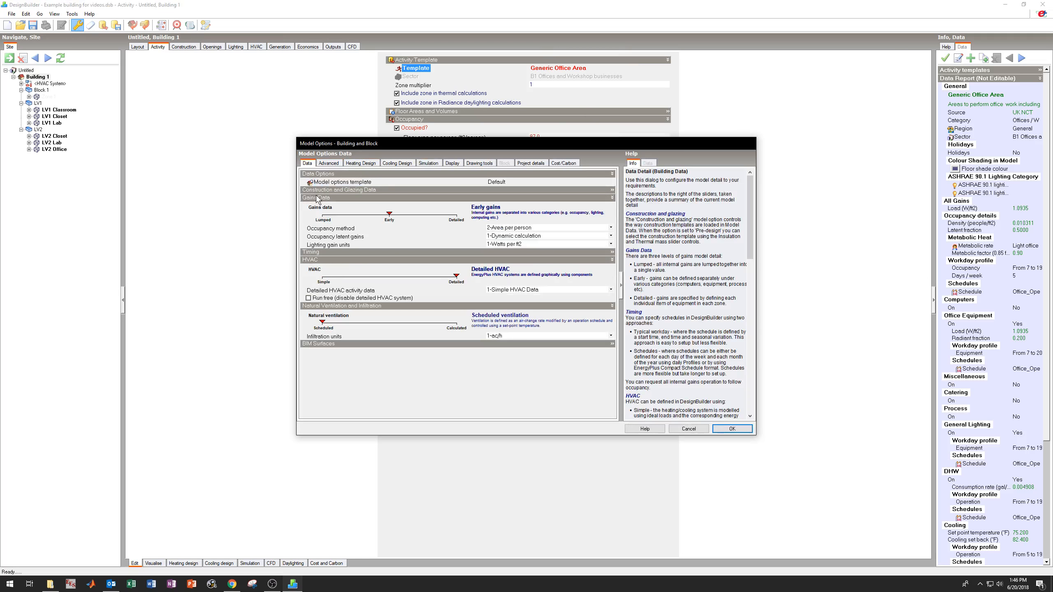
left_click(516, 229)
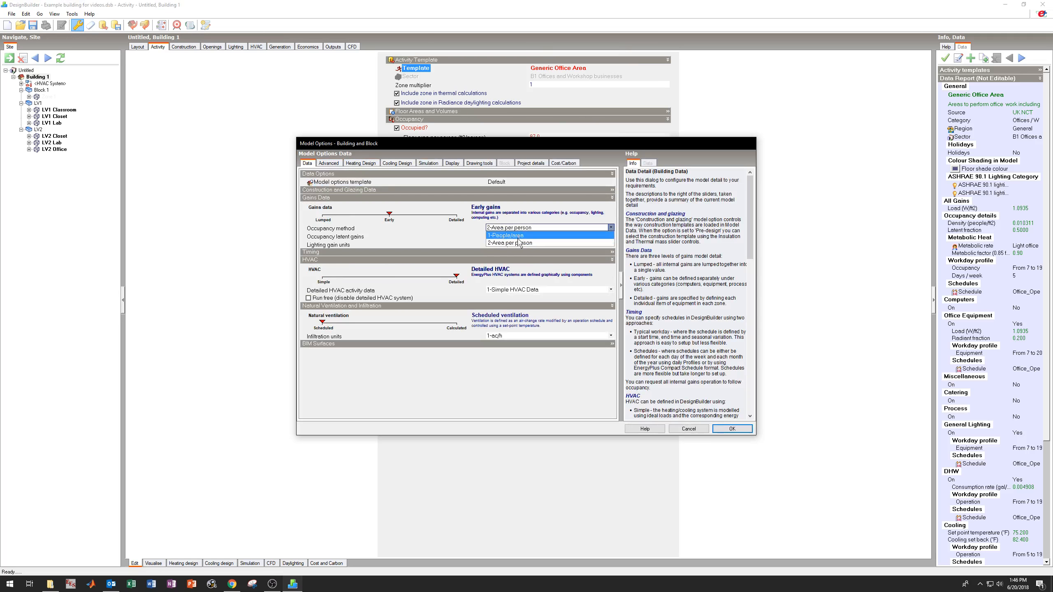
left_click(521, 241)
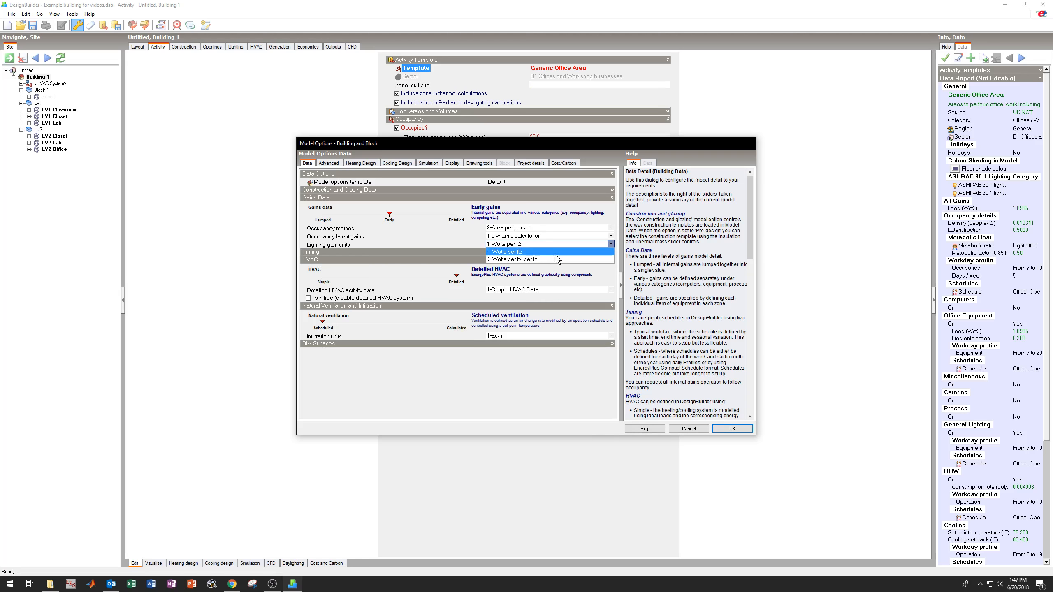
left_click(605, 252)
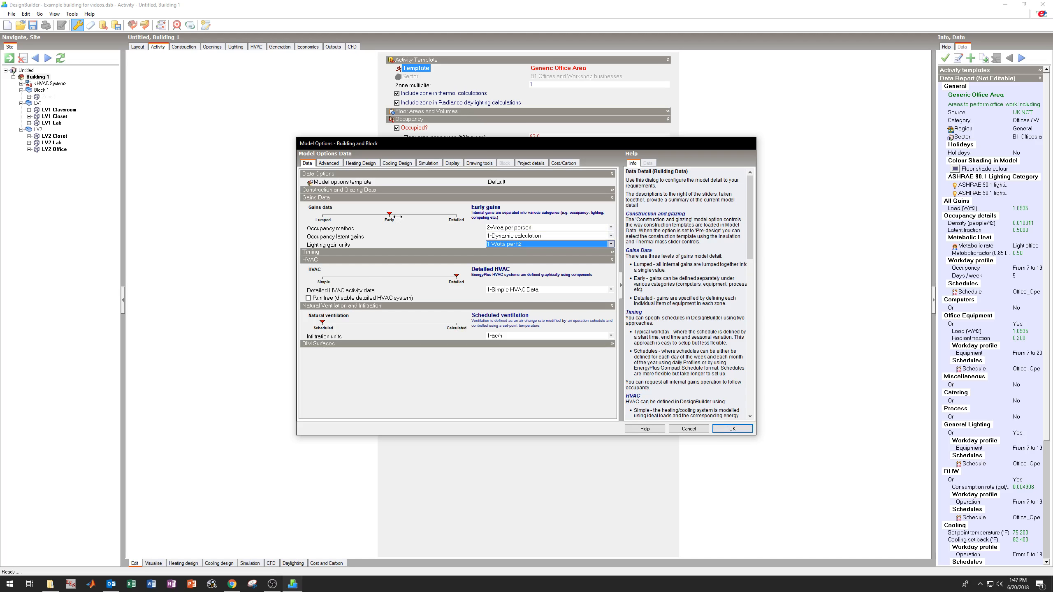
- Try the Detailed level for gains data, return it to Early, and accept the model options
left_click_drag(388, 214, 473, 217)
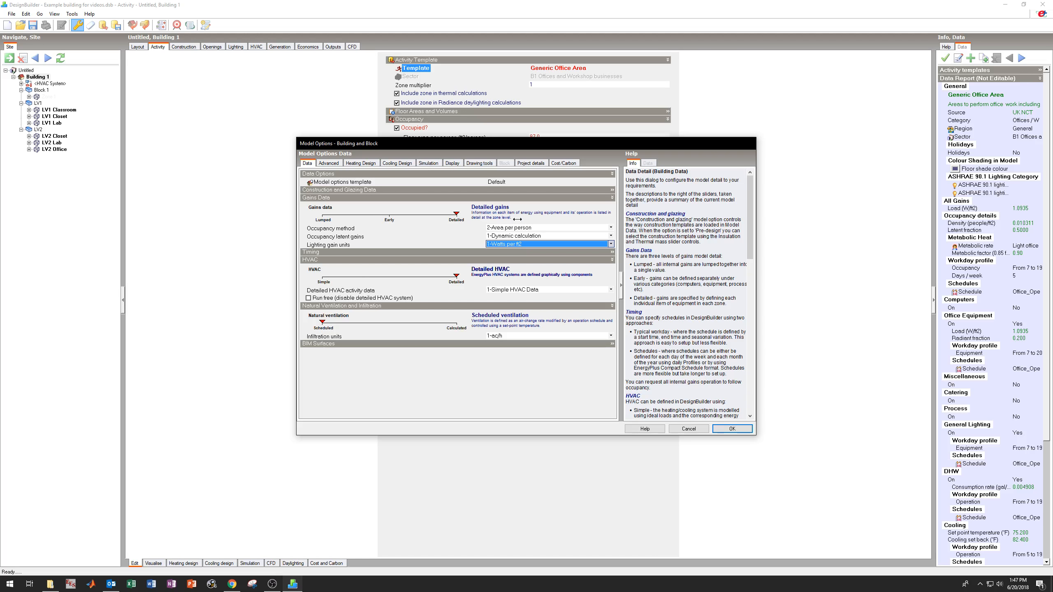
left_click_drag(453, 213, 402, 215)
mouse_move(390, 214)
left_mouse_down()
mouse_move(339, 219)
mouse_move(403, 214)
left_mouse_up()
left_click(443, 217)
left_click_drag(455, 214, 389, 215)
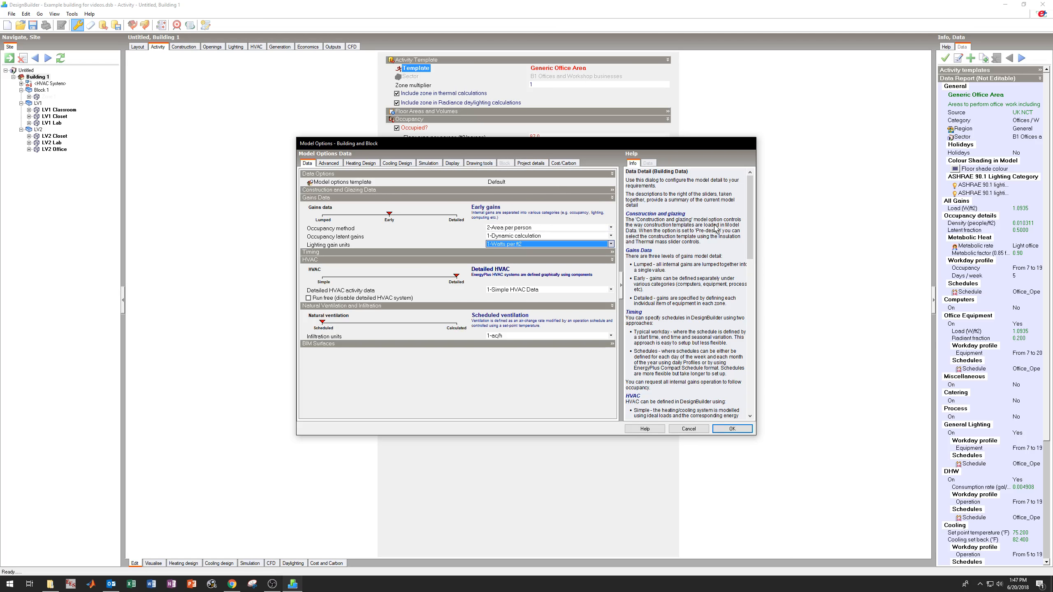
left_click(731, 437)
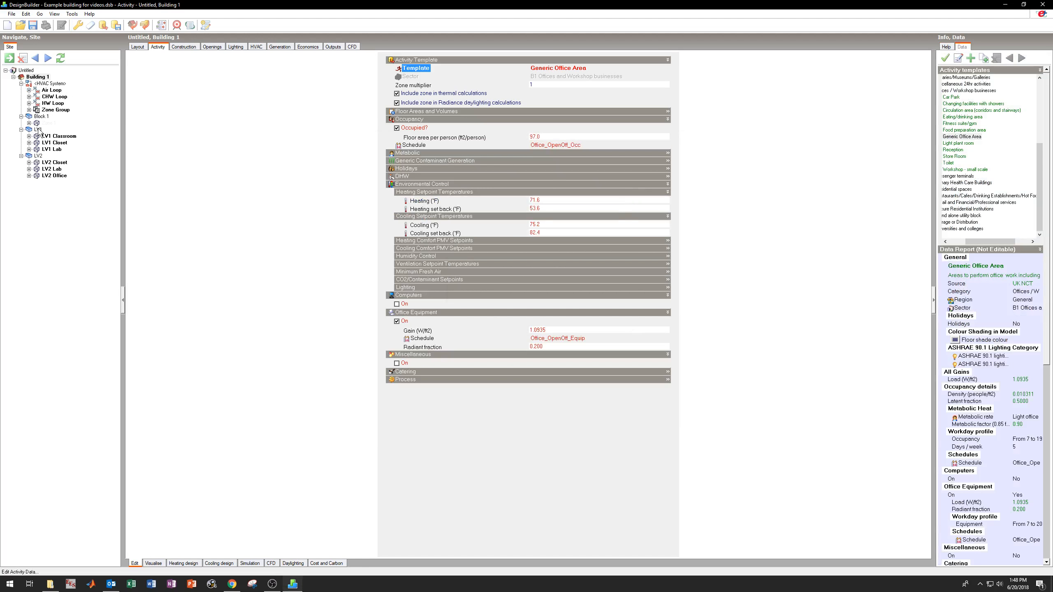
- Set the activity template of block LV2 to Classroom from the Universities and colleges category
left_click(44, 137)
left_click(40, 156)
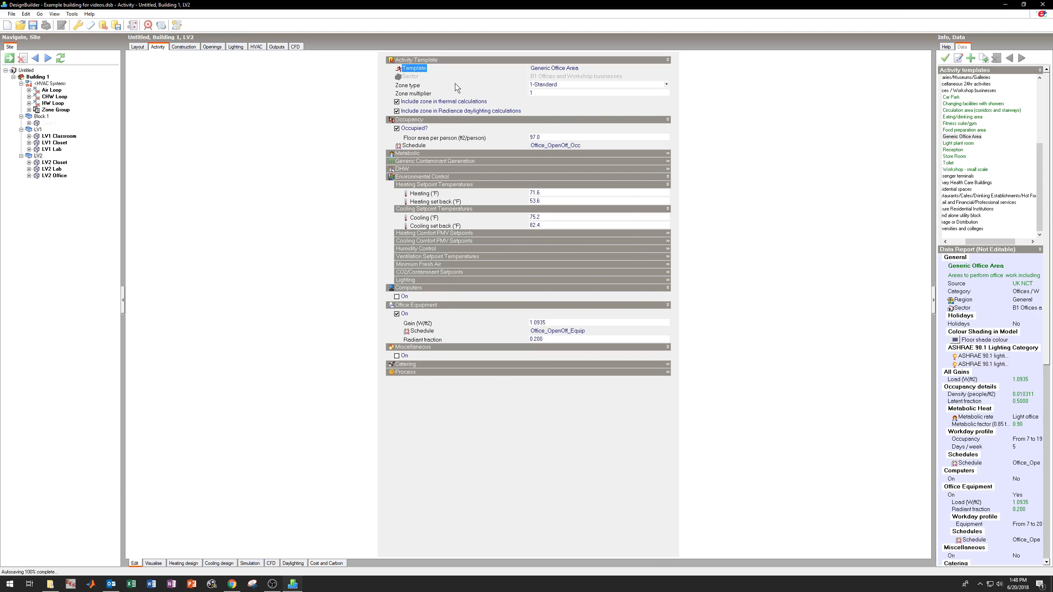
left_click(666, 69)
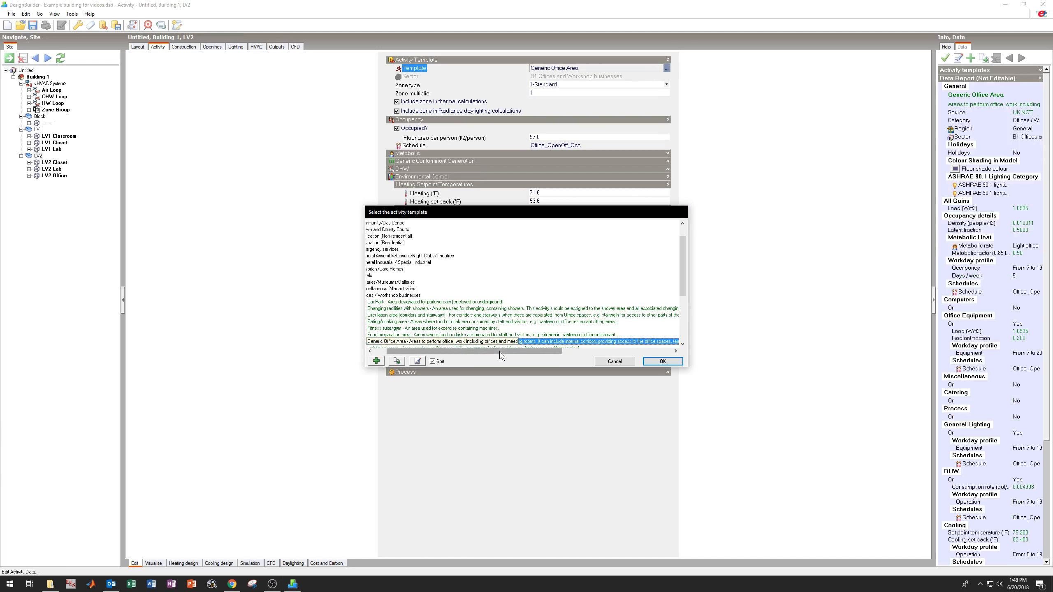
left_click_drag(499, 352, 481, 352)
left_click(370, 295)
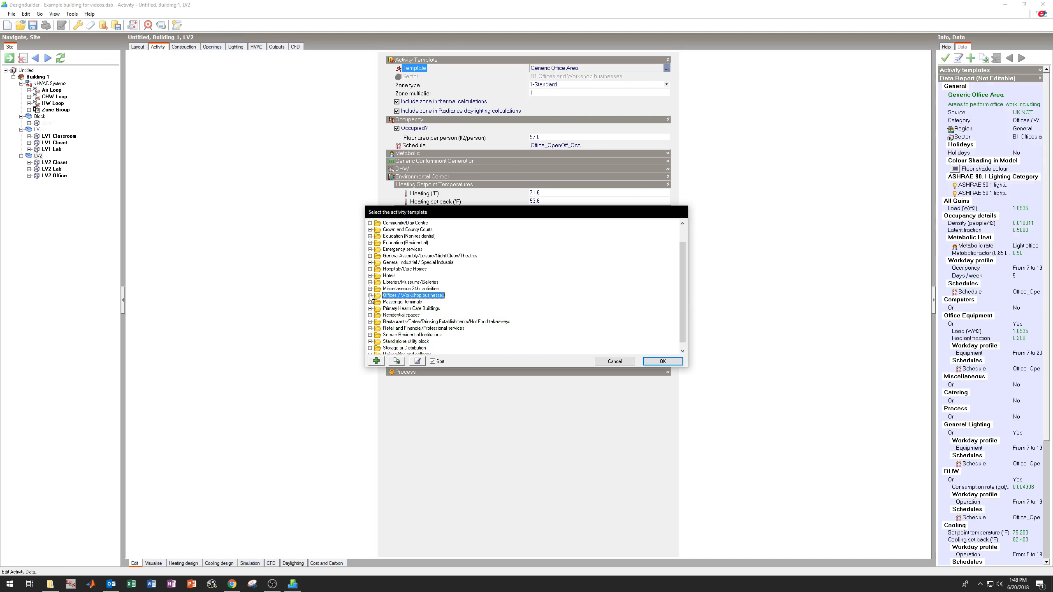
scroll(400, 255, "up", 2)
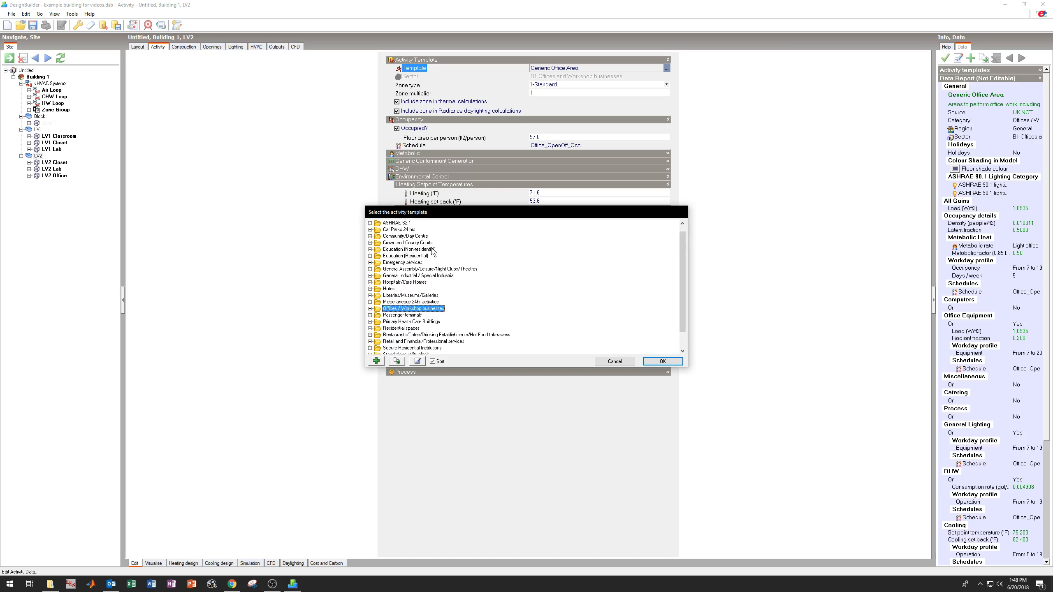
scroll(424, 257, "down", 2)
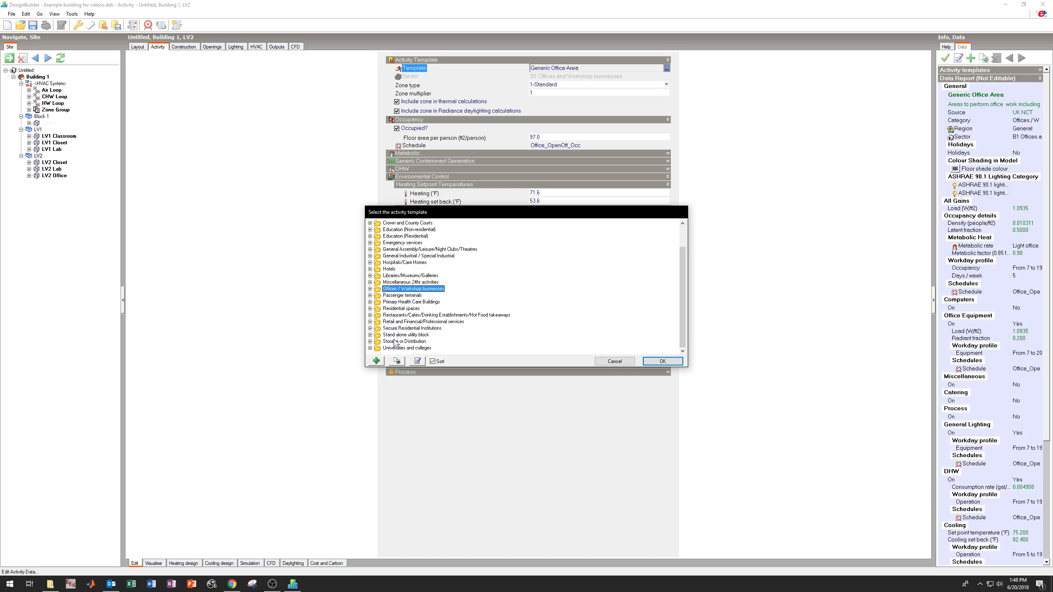
left_click(371, 348)
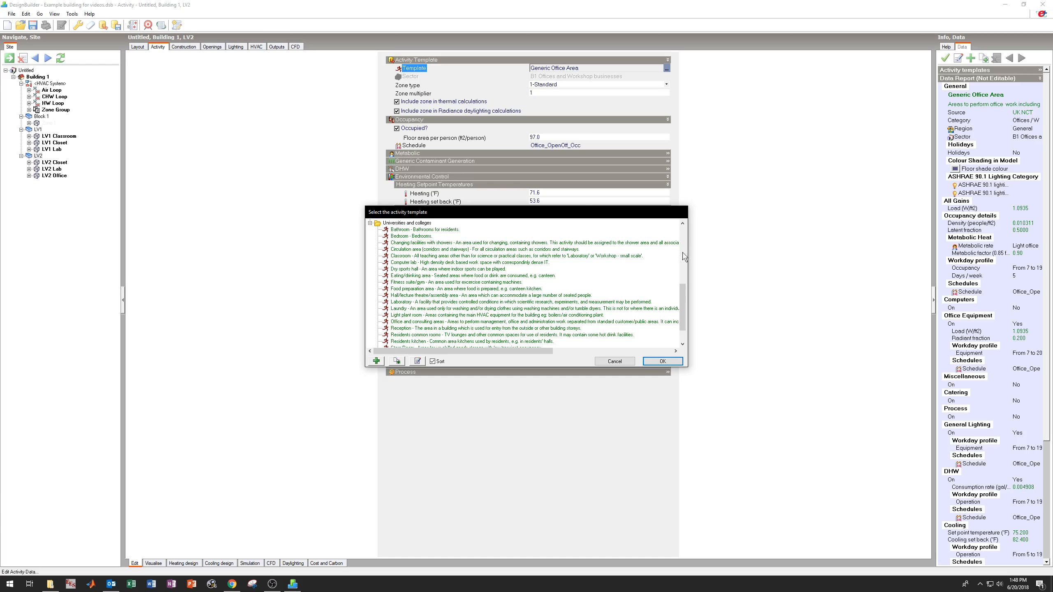
scroll(586, 274, "down", 1)
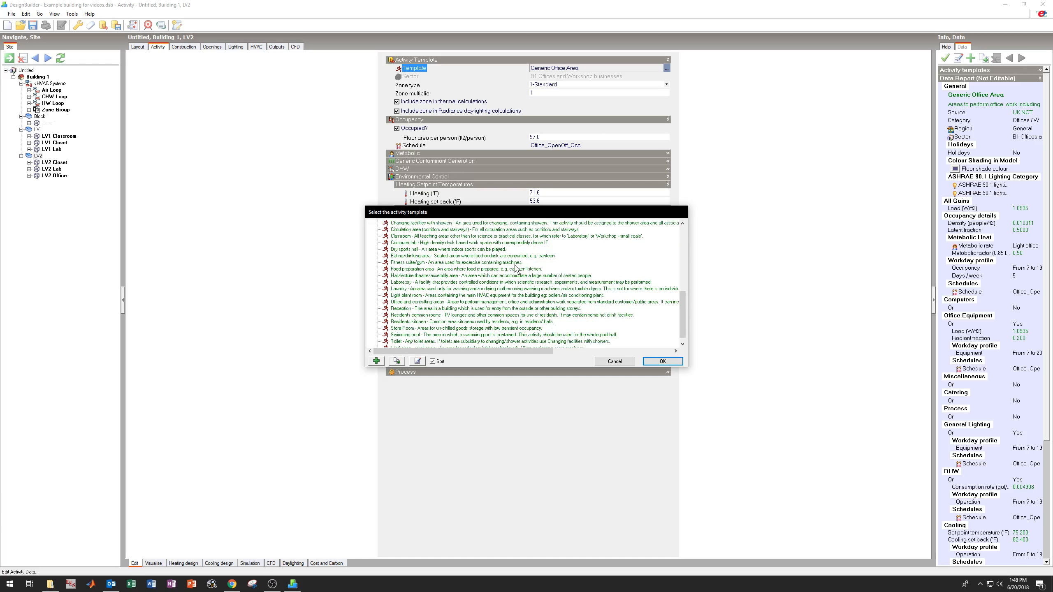
scroll(516, 268, "down", 1)
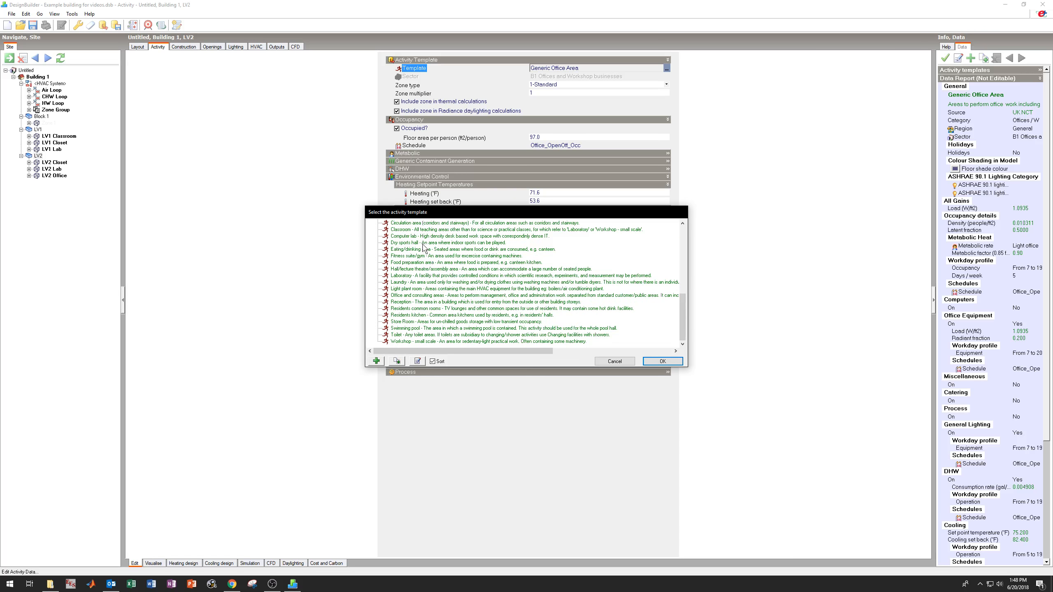
left_click(431, 230)
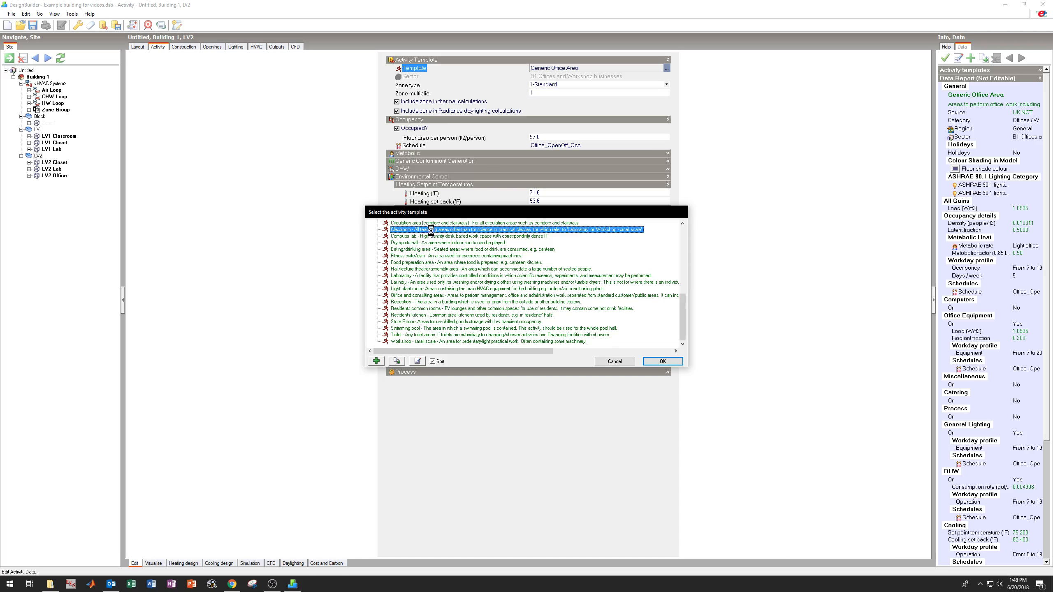
left_click(663, 361)
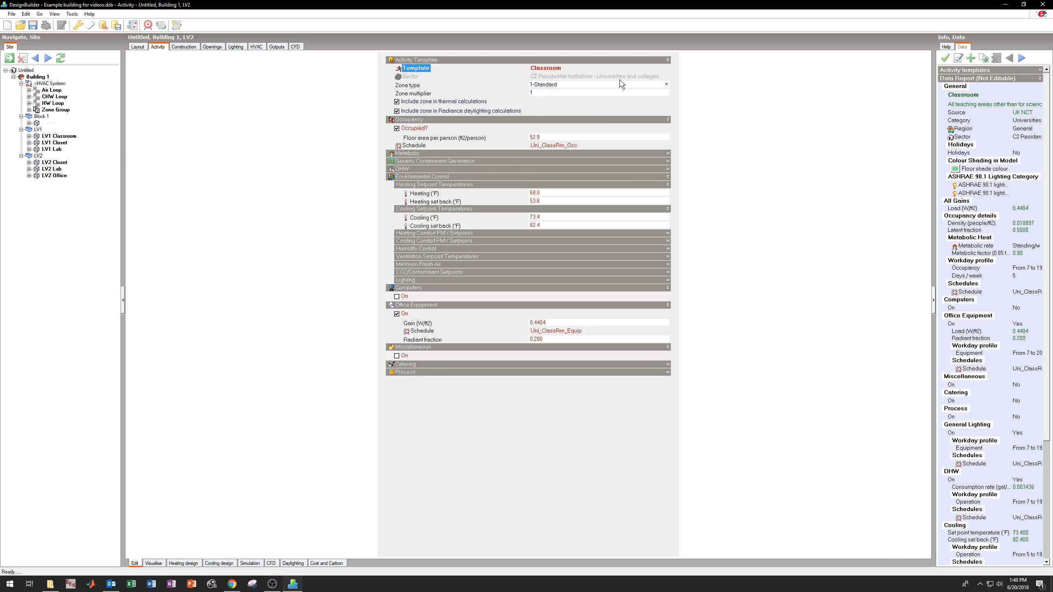
- Check the activity data inherited by the LV2 Closet, LV2 Lab and LV2 Office zones
left_click(57, 165)
left_click(54, 169)
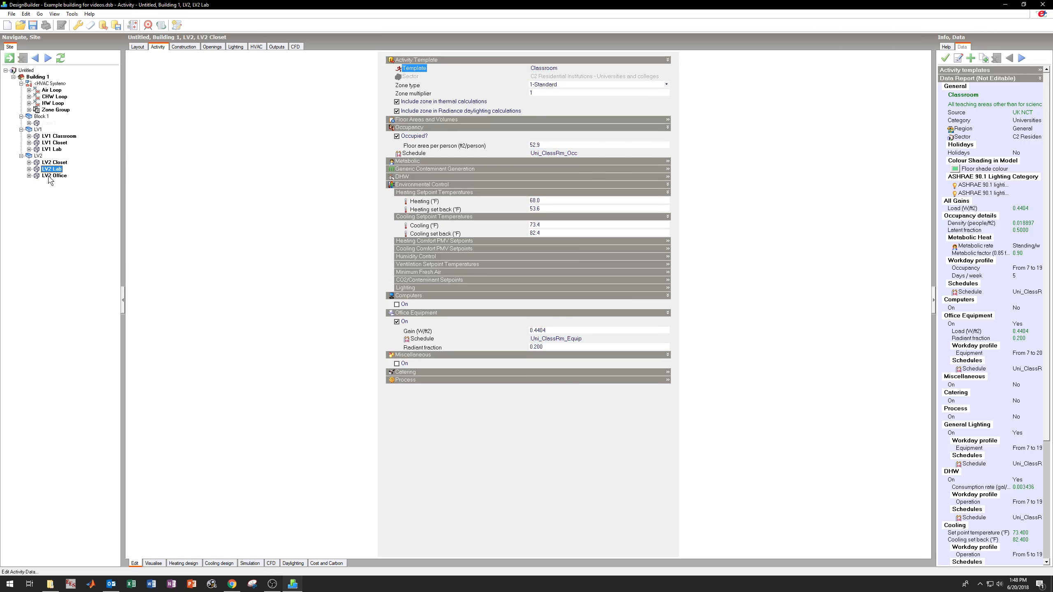
left_click(53, 176)
- Set the activity template of the LV2 Closet zone to Store Room from the Universities and colleges category
left_click(57, 163)
left_click(666, 69)
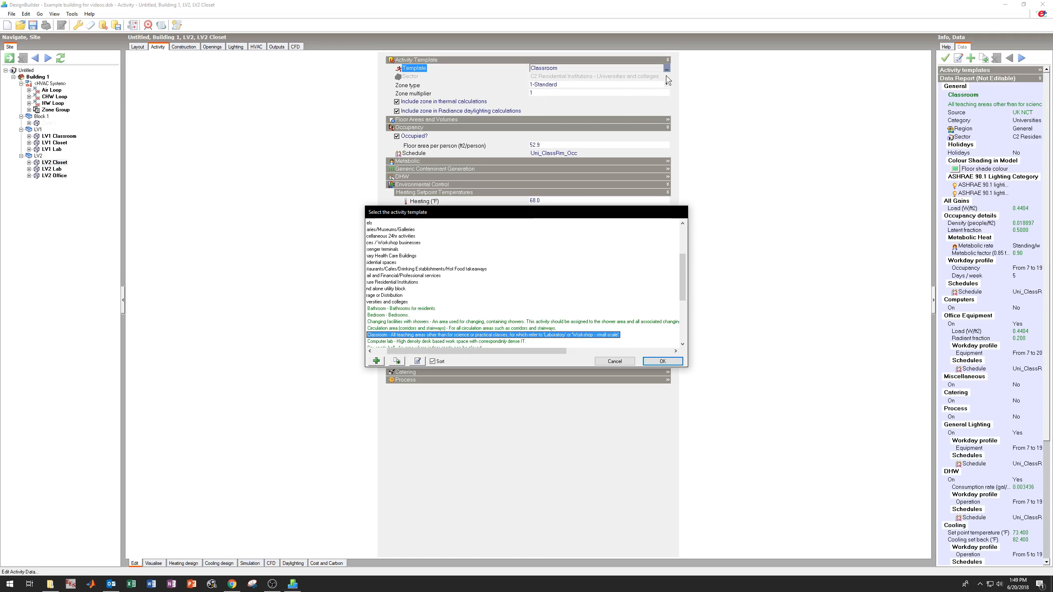
left_click_drag(476, 352, 457, 357)
scroll(429, 327, "down", 5)
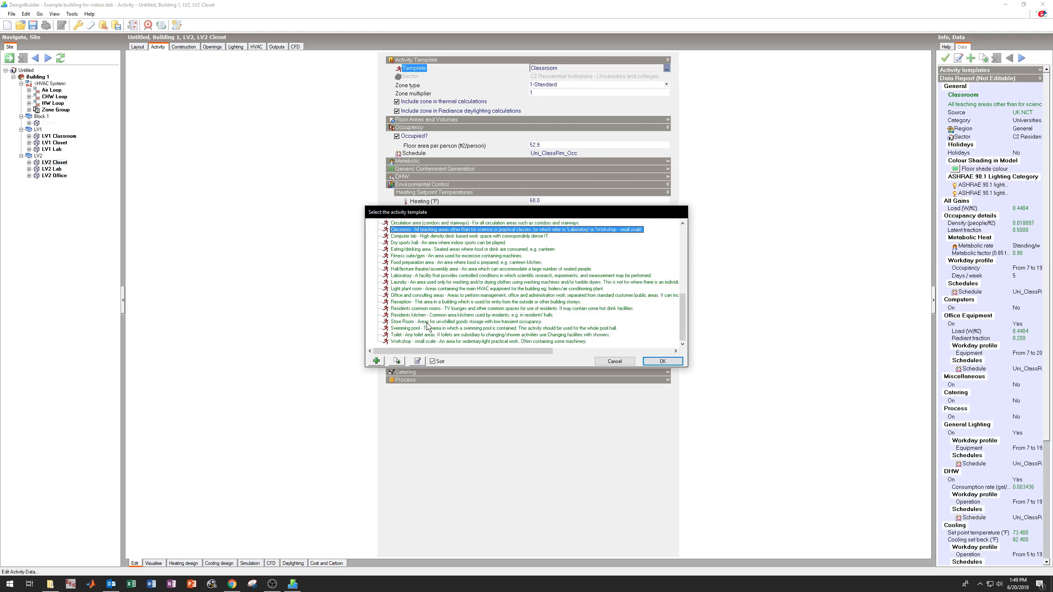
left_click(411, 322)
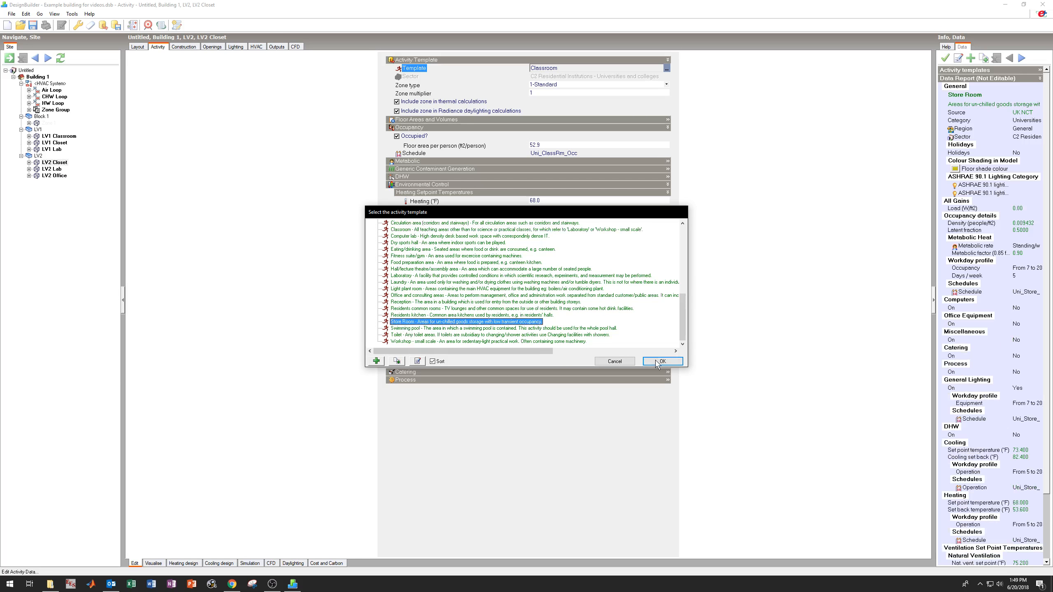
left_click(662, 361)
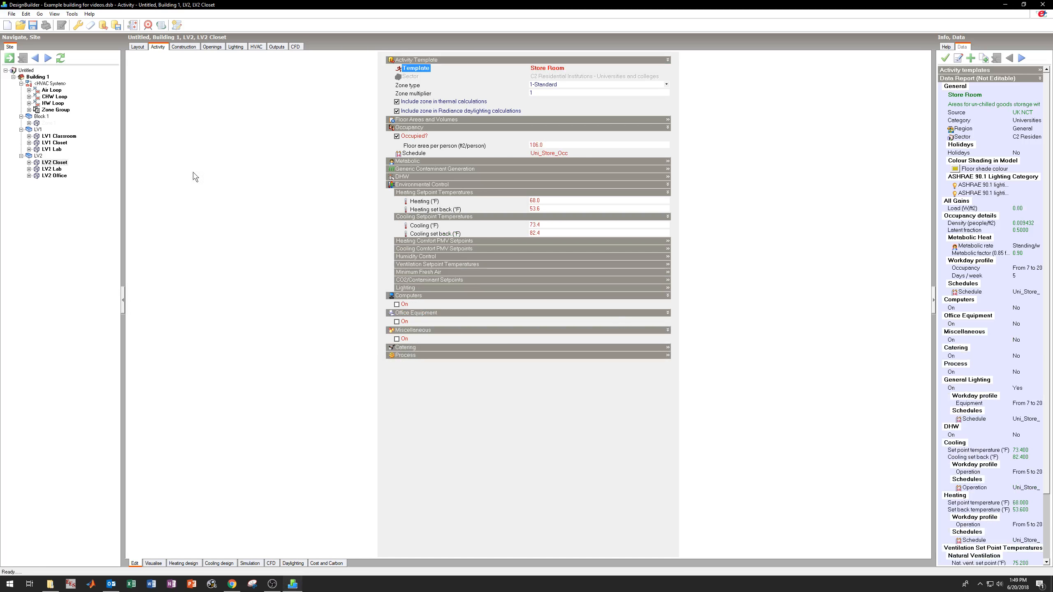
- Browse the available occupancy schedules for LV2 Closet, including the General category, and leave the selection without choosing one
left_click(576, 153)
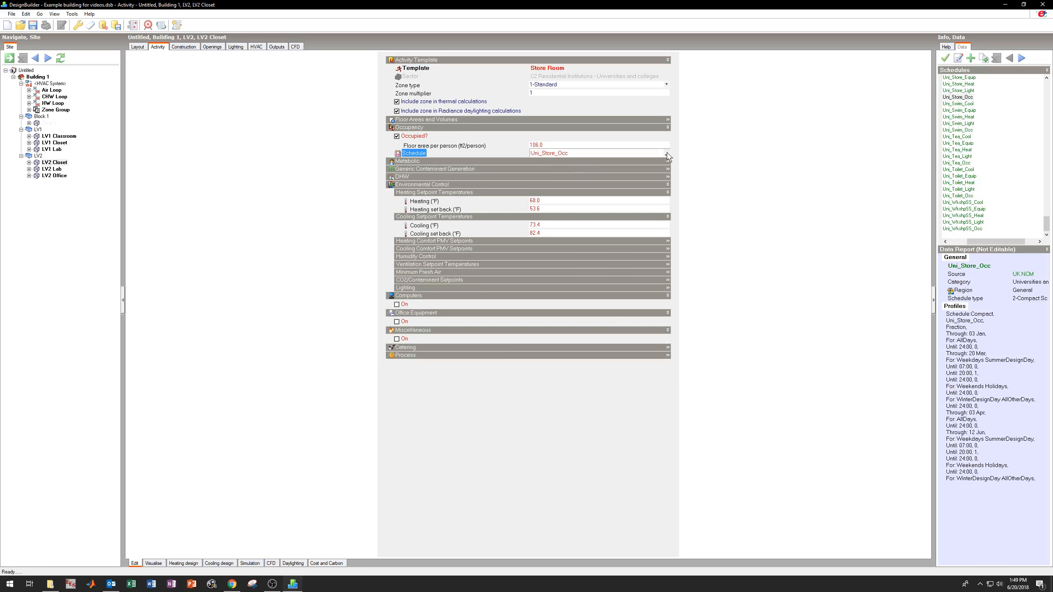
left_click(666, 154)
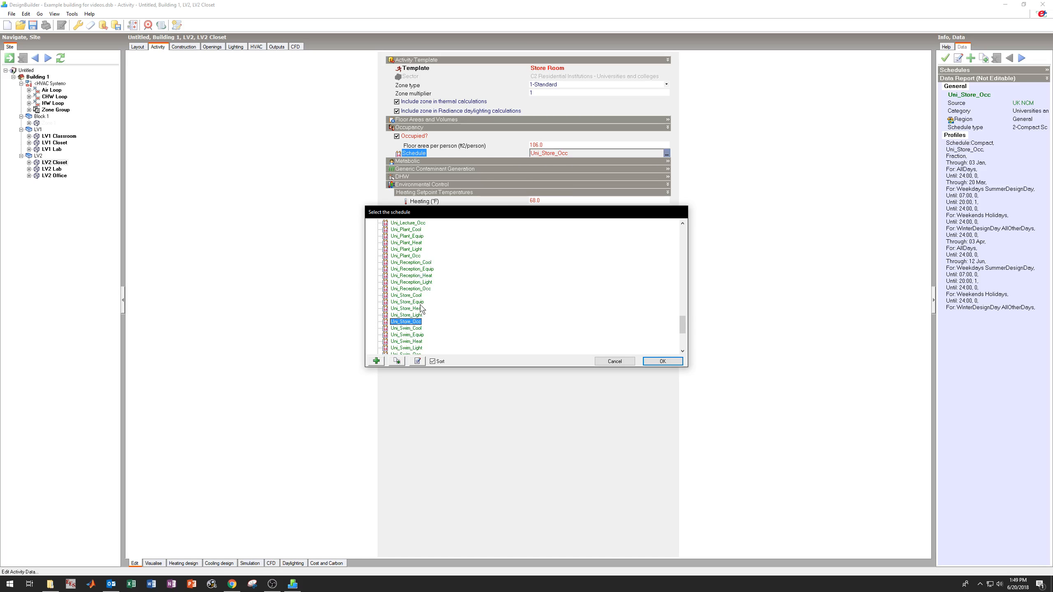
scroll(421, 308, "up", 15)
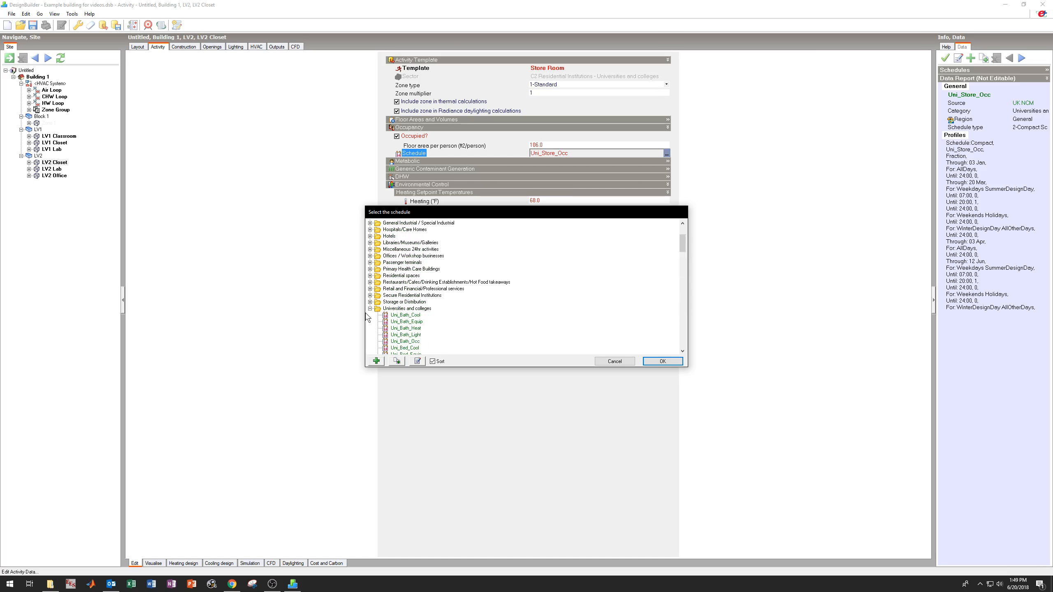
left_click(370, 308)
scroll(377, 297, "up", 1)
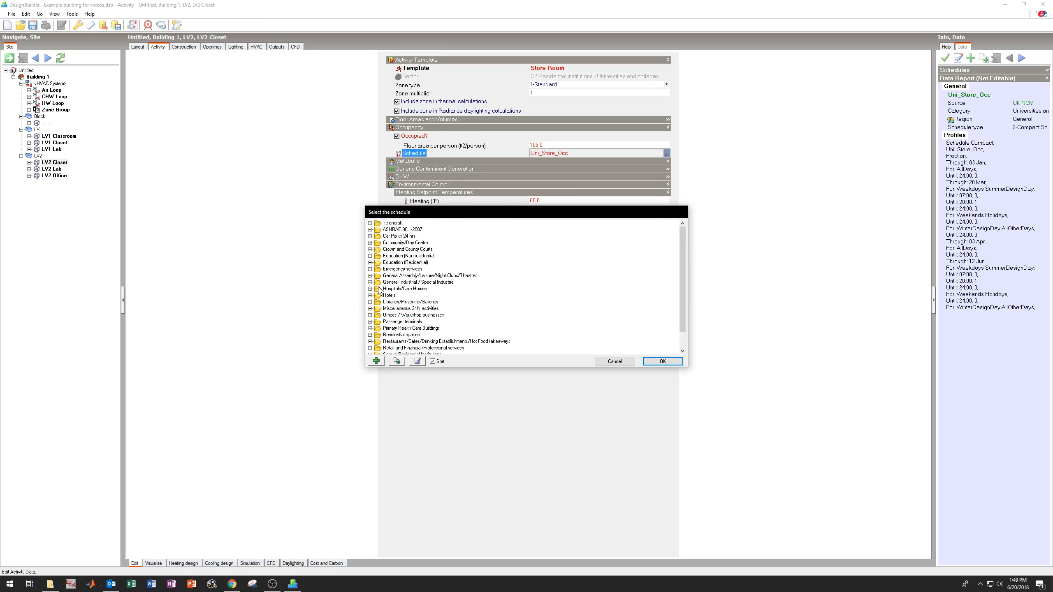
left_click(370, 224)
scroll(420, 259, "down", 9)
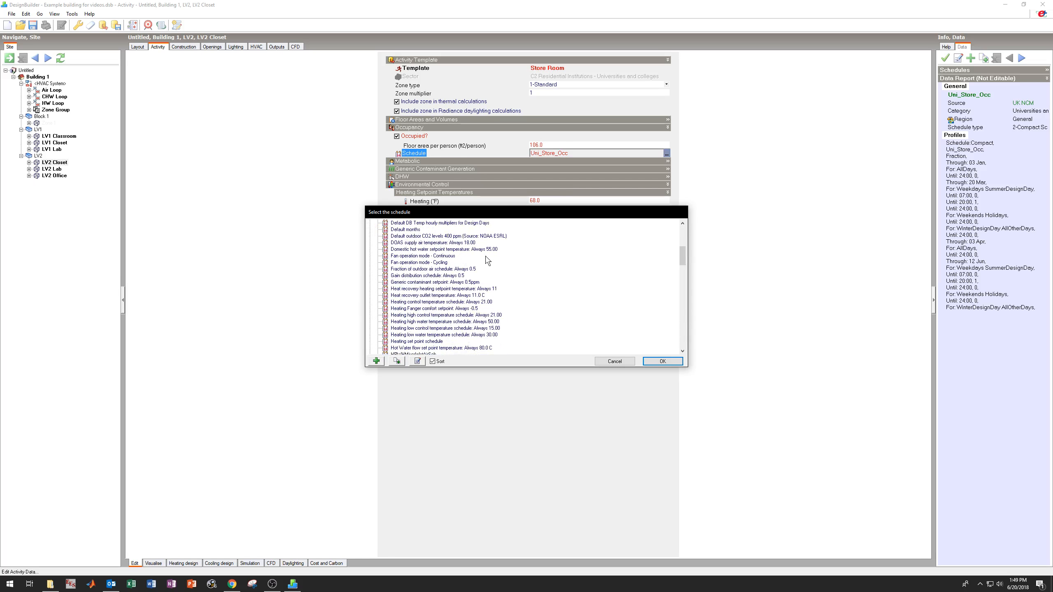
scroll(448, 309, "down", 6)
scroll(447, 308, "up", 15)
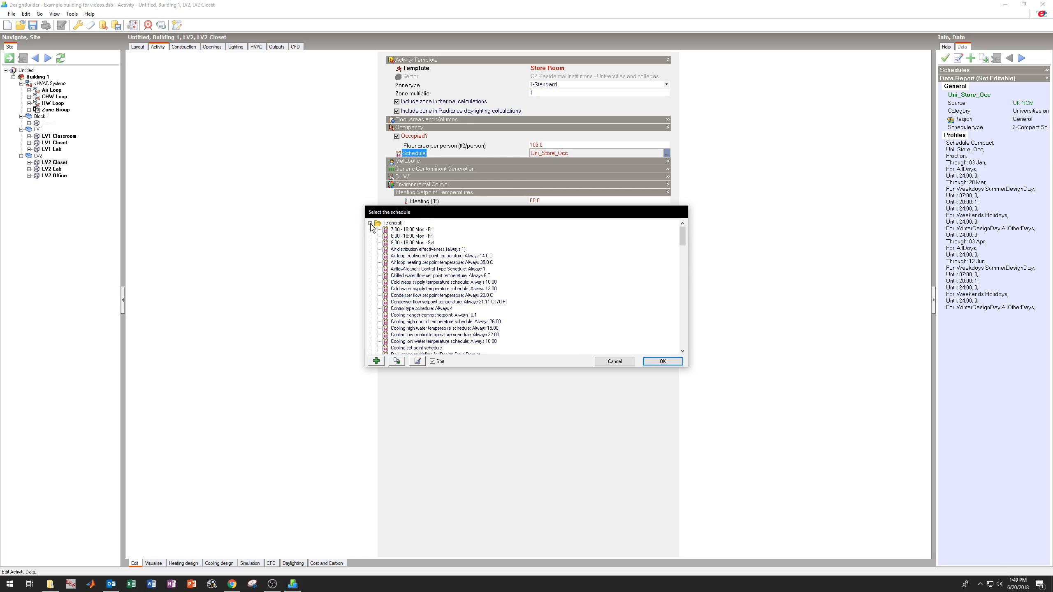
left_click(370, 224)
left_click(615, 361)
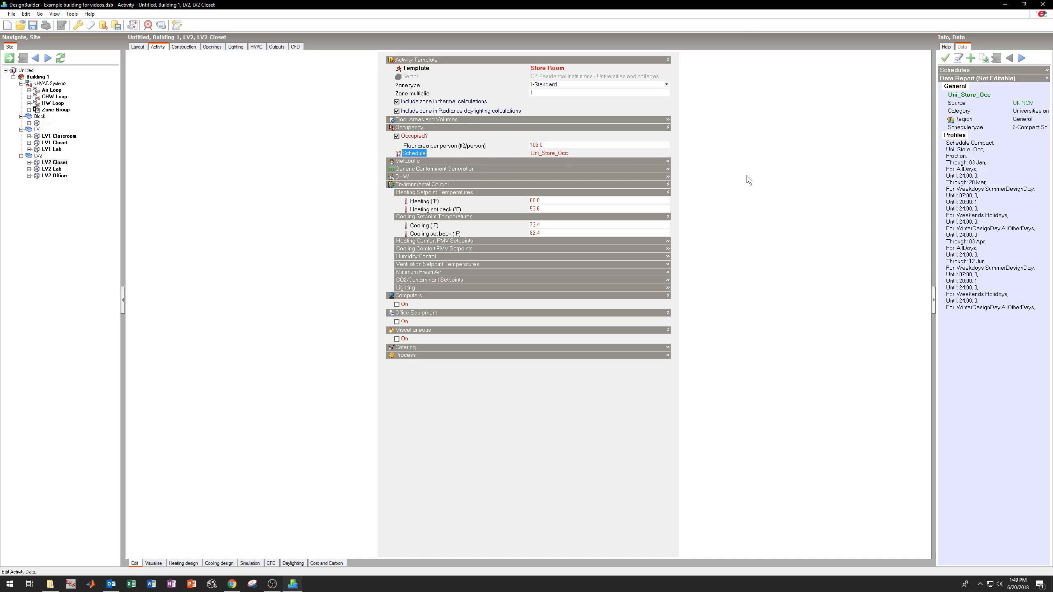
- Set the floor area per person of LV2 Closet to 900 ft2/person
left_click(537, 145)
left_click(476, 146)
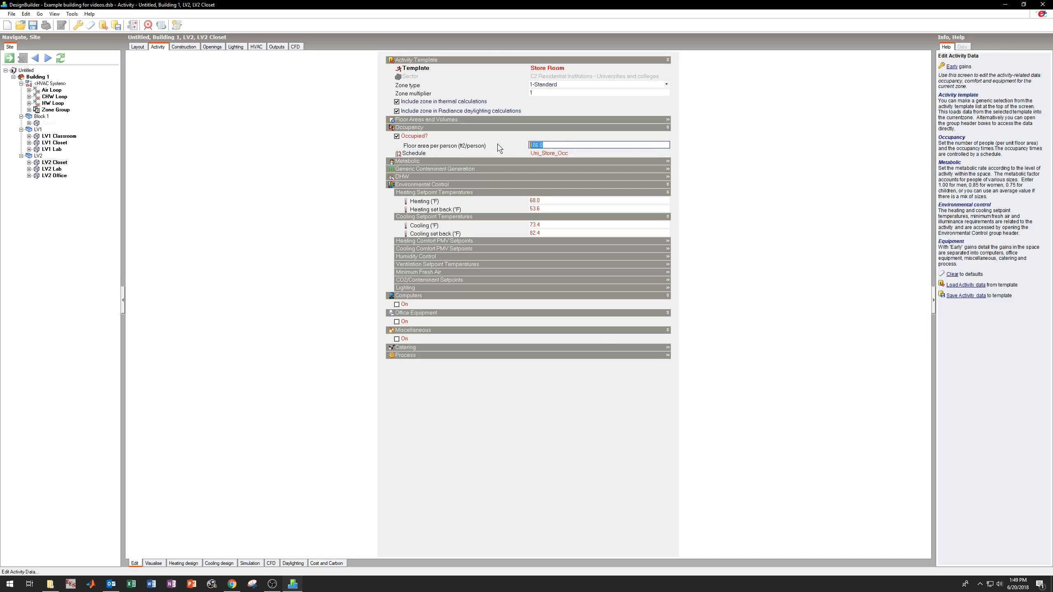
type("900")
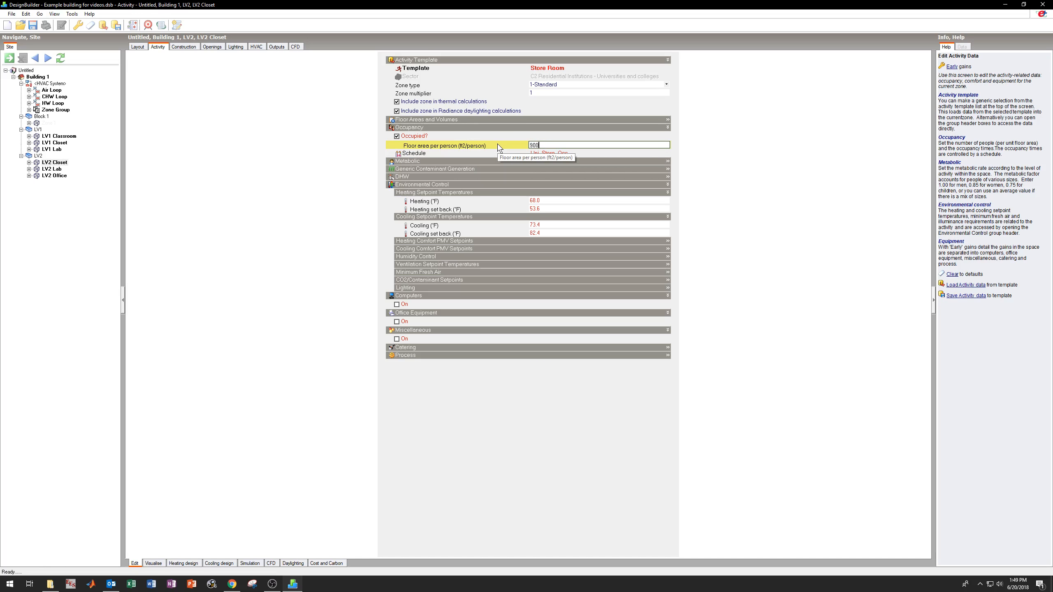
key("Return")
left_click(480, 142)
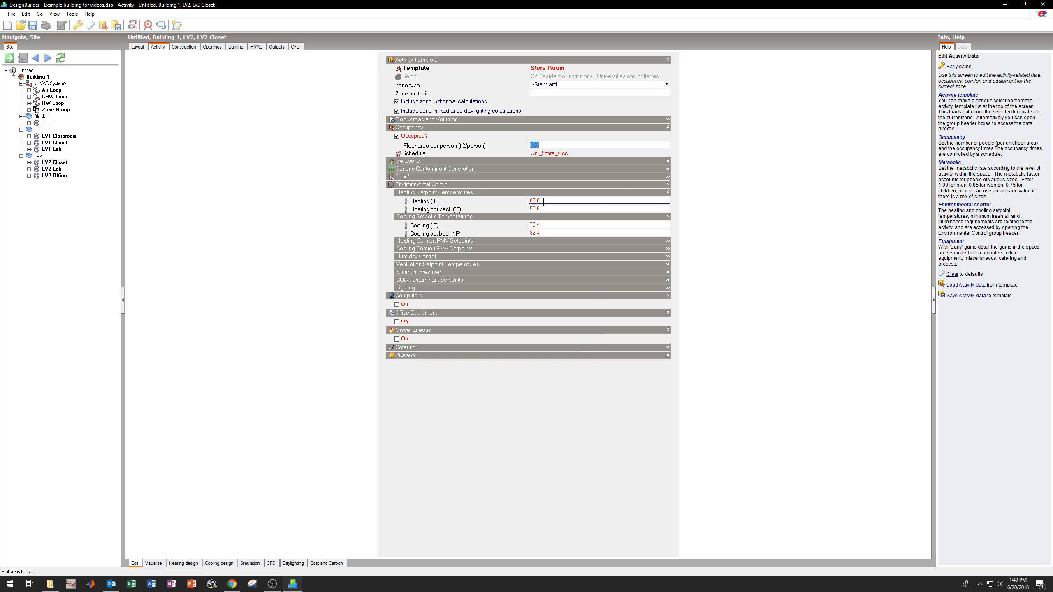
- Open the Uni_Store_Occ schedule from LV2 Closet's mechanical ventilation and examine its Fraction type and Through date periods
left_click(256, 46)
left_click(557, 110)
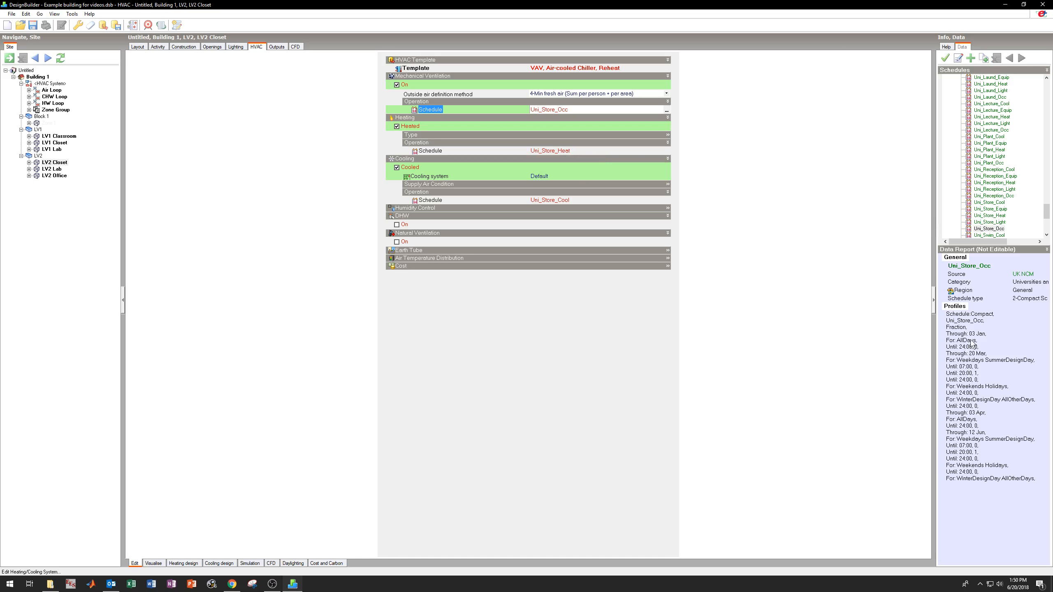
left_click(957, 59)
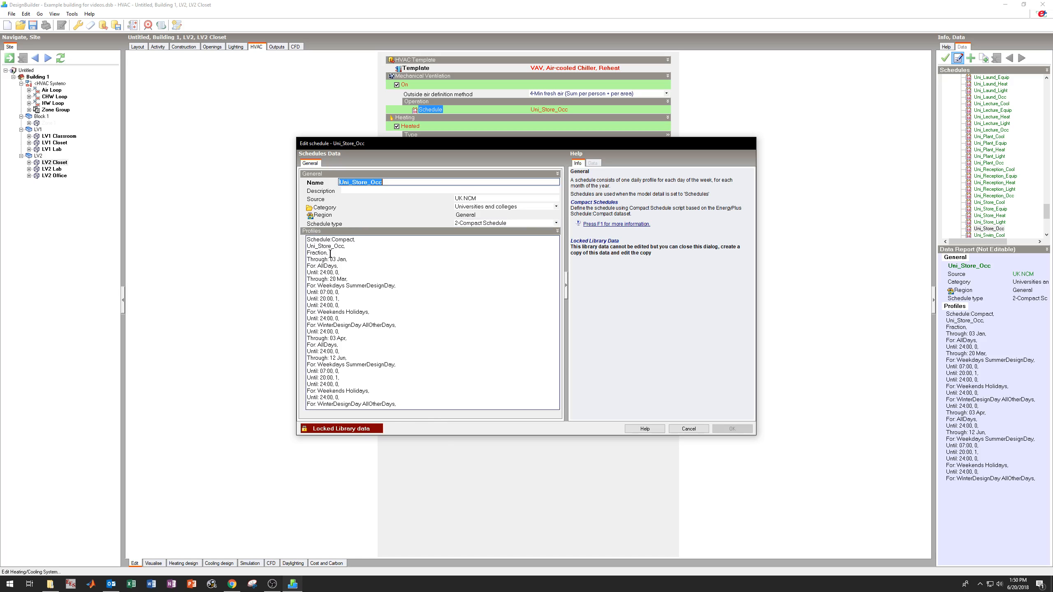
mouse_move(307, 239)
left_mouse_down()
mouse_move(328, 252)
mouse_move(307, 253)
left_mouse_up()
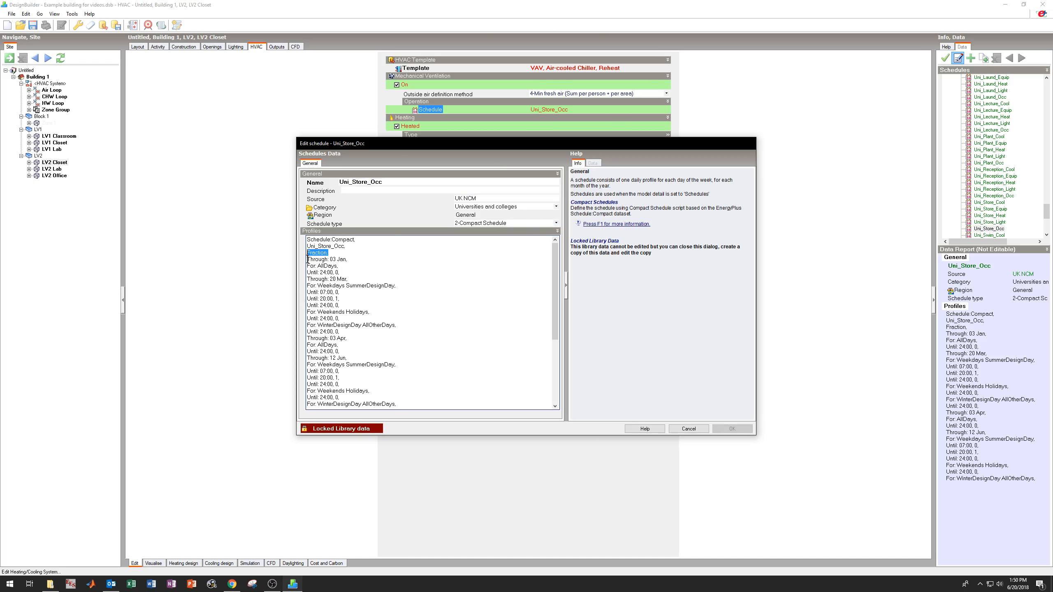
left_click_drag(307, 259, 344, 259)
left_click_drag(330, 338, 345, 338)
scroll(365, 348, "down", 3)
scroll(339, 360, "up", 3)
- Examine the For day types and Until time values in the Uni_Store_Occ profile down to its last line
left_click_drag(316, 266, 330, 267)
left_click_drag(320, 274, 340, 274)
left_click(340, 273)
left_click_drag(319, 286, 348, 321)
left_click(347, 313)
left_click_drag(309, 286, 344, 308)
left_click(345, 309)
left_click_drag(346, 334, 332, 317)
left_click(404, 334)
scroll(457, 341, "down", 6)
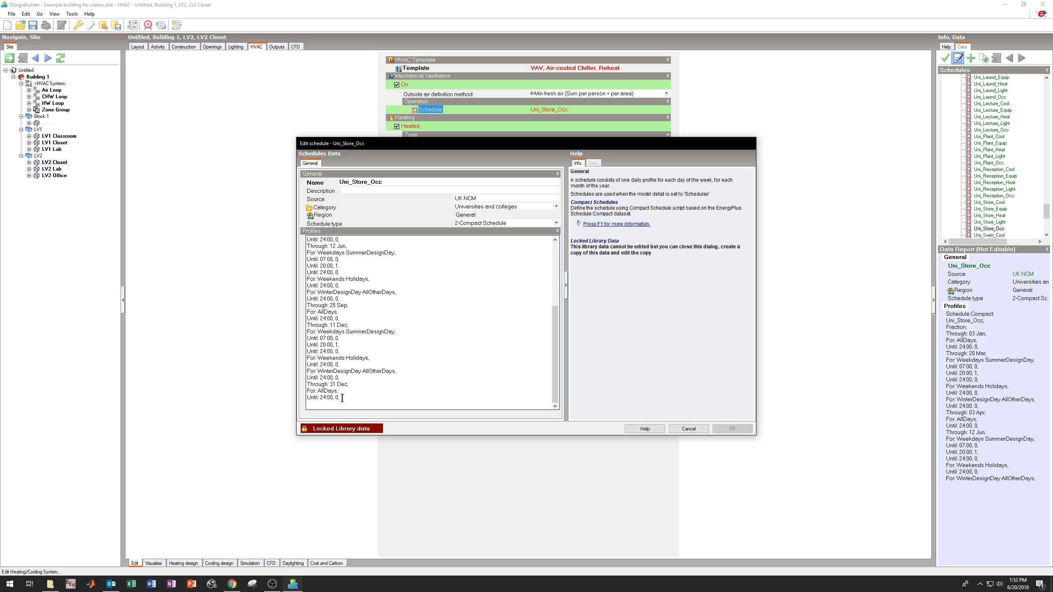
- Try to edit the final Until line of the locked Uni_Store_Occ schedule and close the schedule
double_click(337, 399)
key("BackSpace")
key("BackSpace")
type(";")
left_click_drag(340, 398, 298, 398)
left_click(349, 405)
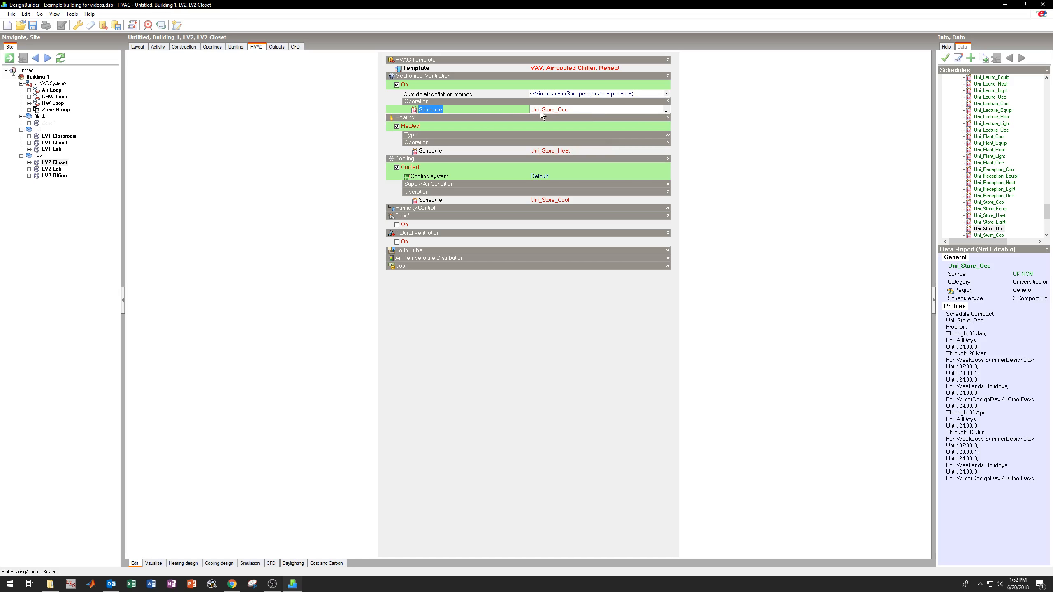
- Make a copy of the Uni_Store_Occ mechanical ventilation schedule and open the copy for editing
left_click(666, 109)
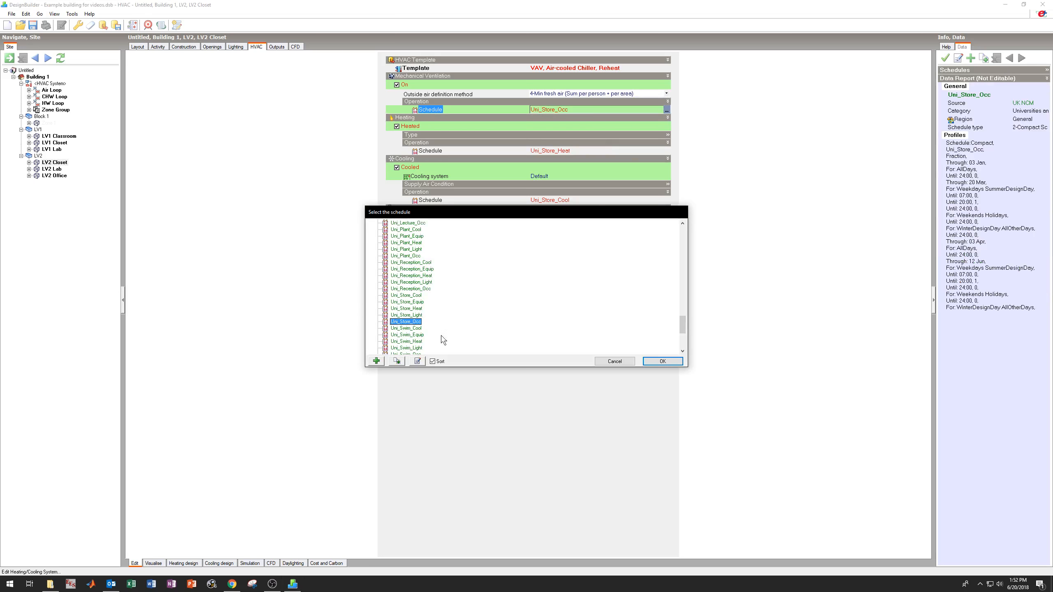
left_click(396, 361)
left_click(418, 361)
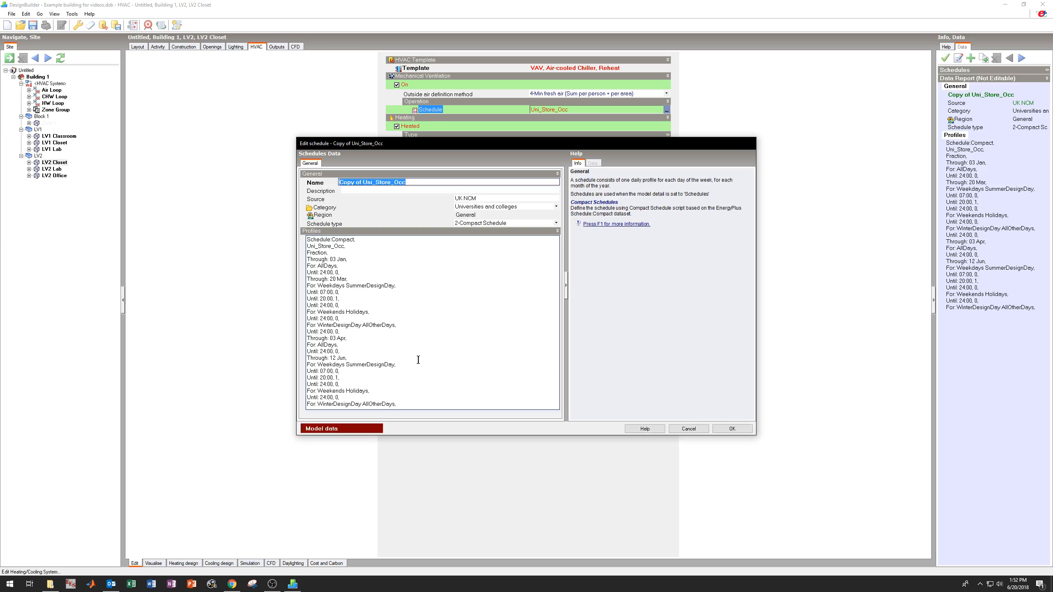
- Try entering test text in the profile of the copied Uni_Store_Occ schedule and remove it again
left_click(401, 405)
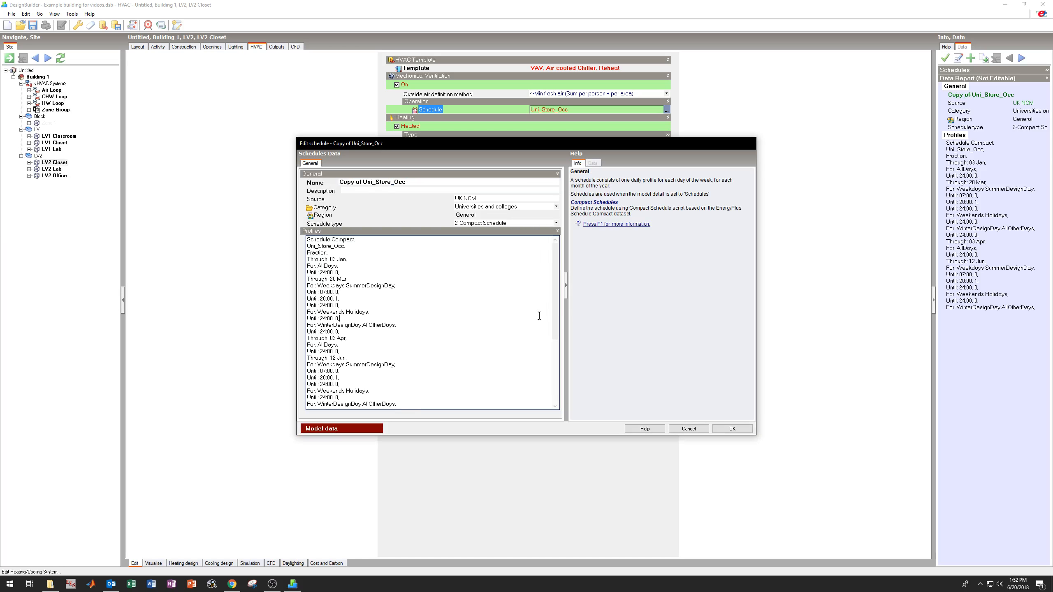
scroll(411, 355, "down", 5)
left_click(354, 351)
type("hgfgdfg")
key("BackSpace")
key("BackSpace")
key("BackSpace")
key("BackSpace")
key("BackSpace")
key("BackSpace")
key("BackSpace")
key("BackSpace")
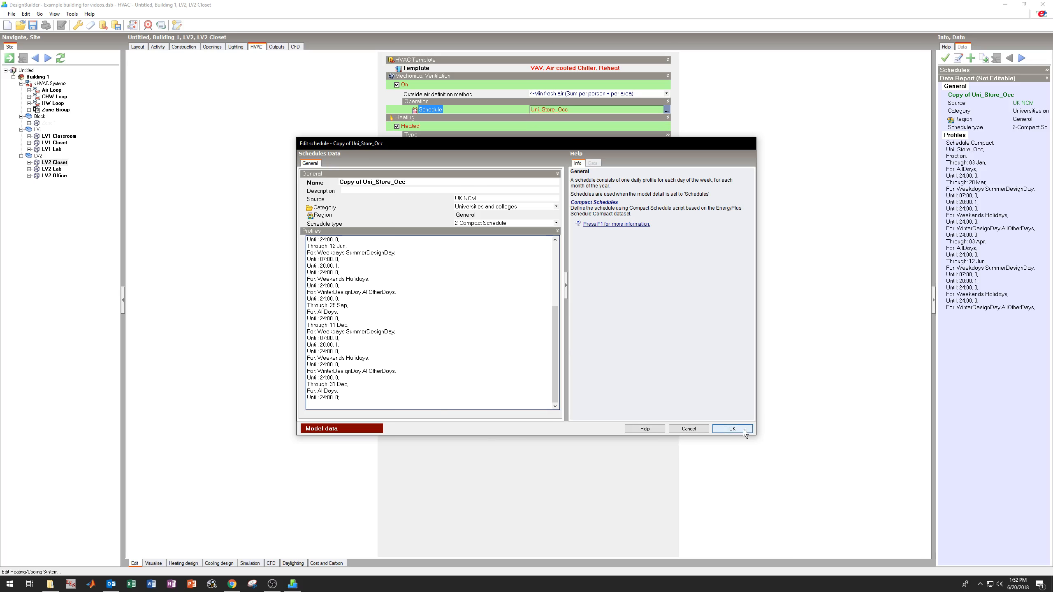
- Try the schedule type options for the copy, return to 2-Compact Schedule, and cancel the edit and the schedule selection
left_click(473, 224)
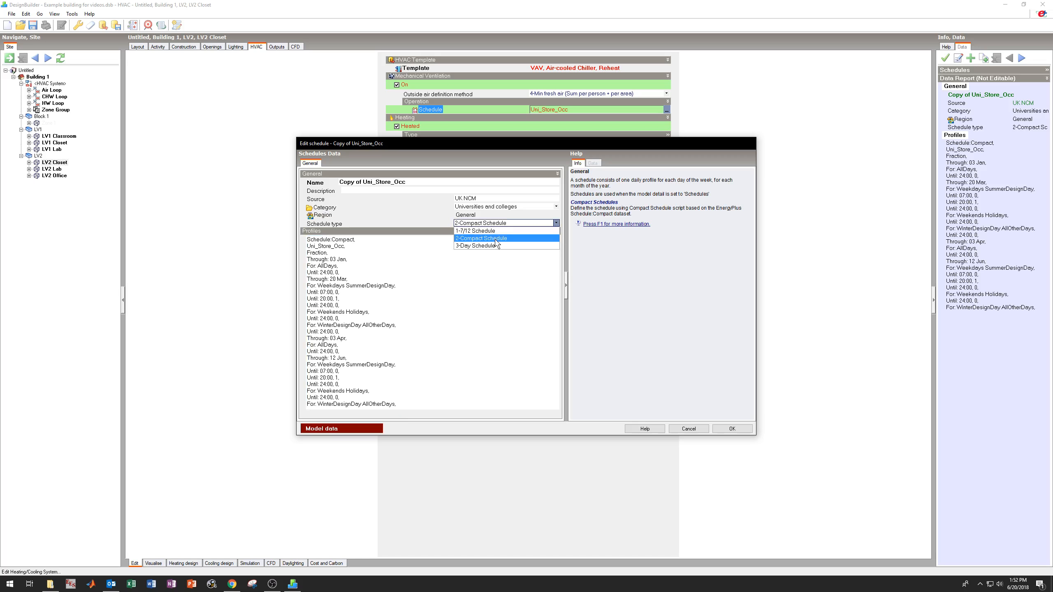
left_click(495, 244)
left_click(492, 224)
left_click(482, 238)
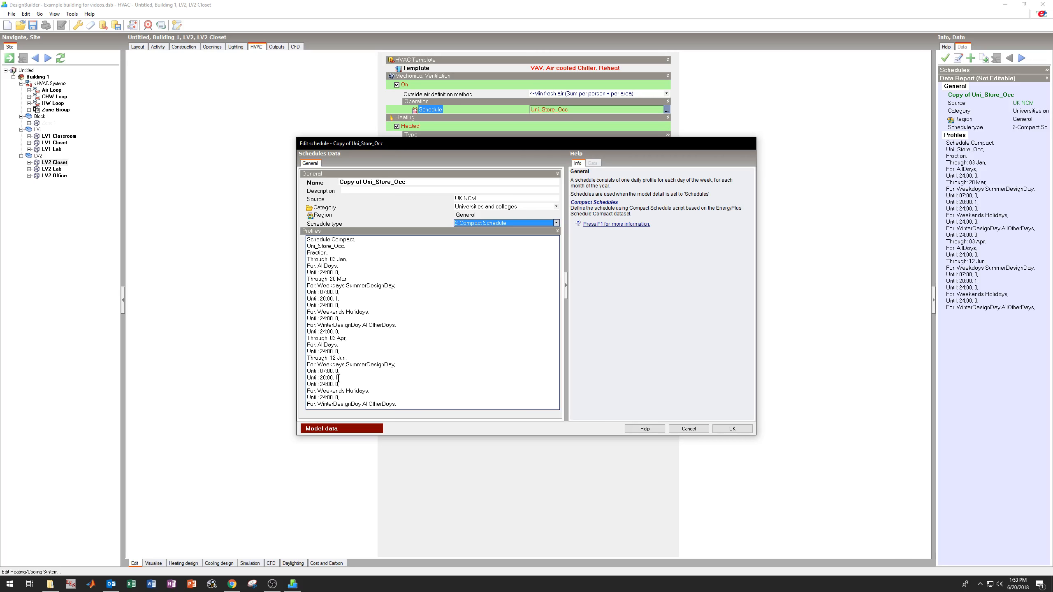
left_click(689, 429)
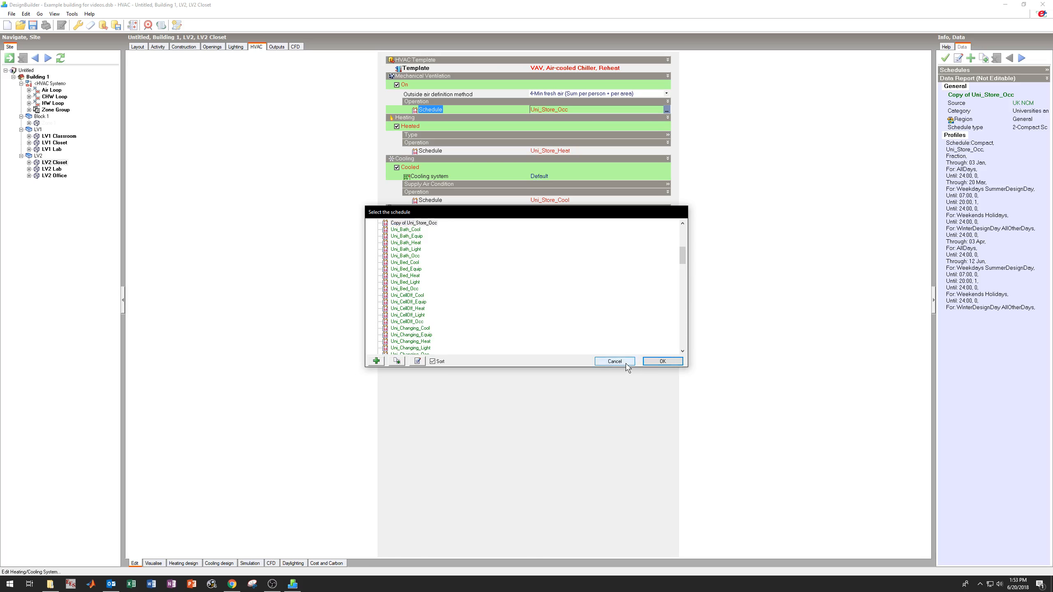
left_click(626, 362)
- Set the occupancy schedule in LV2 Closet's activity data to Uni_Reception_Occ
left_click(160, 49)
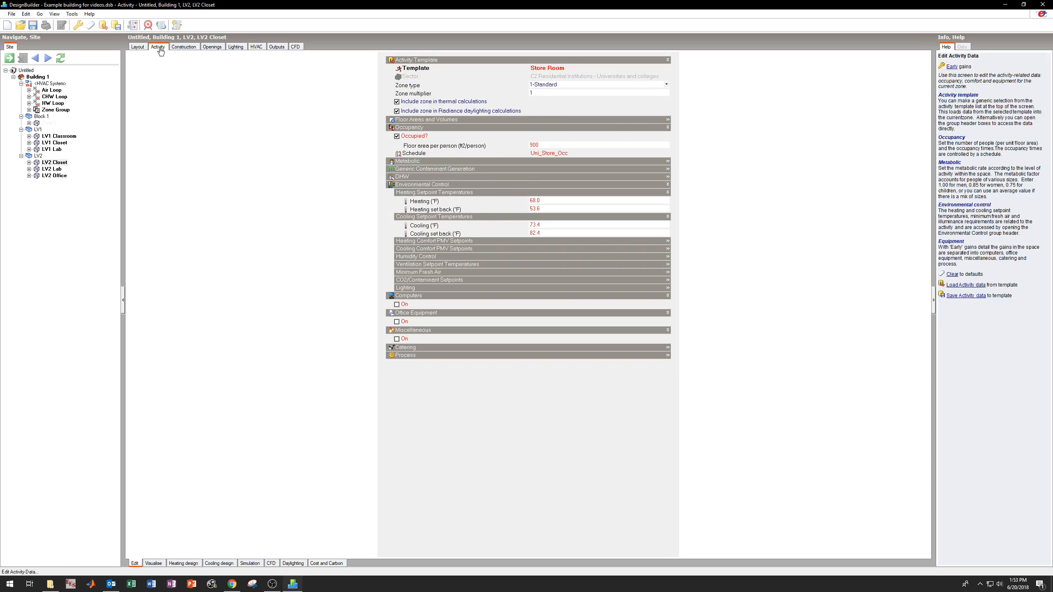
left_click(666, 153)
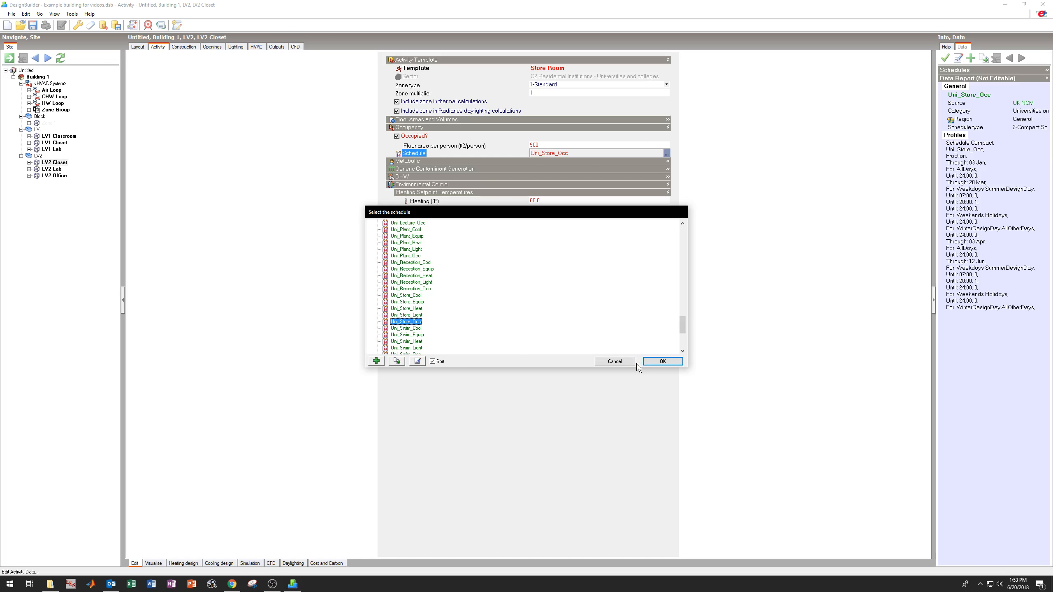
left_click(615, 361)
left_click(418, 289)
left_click(668, 362)
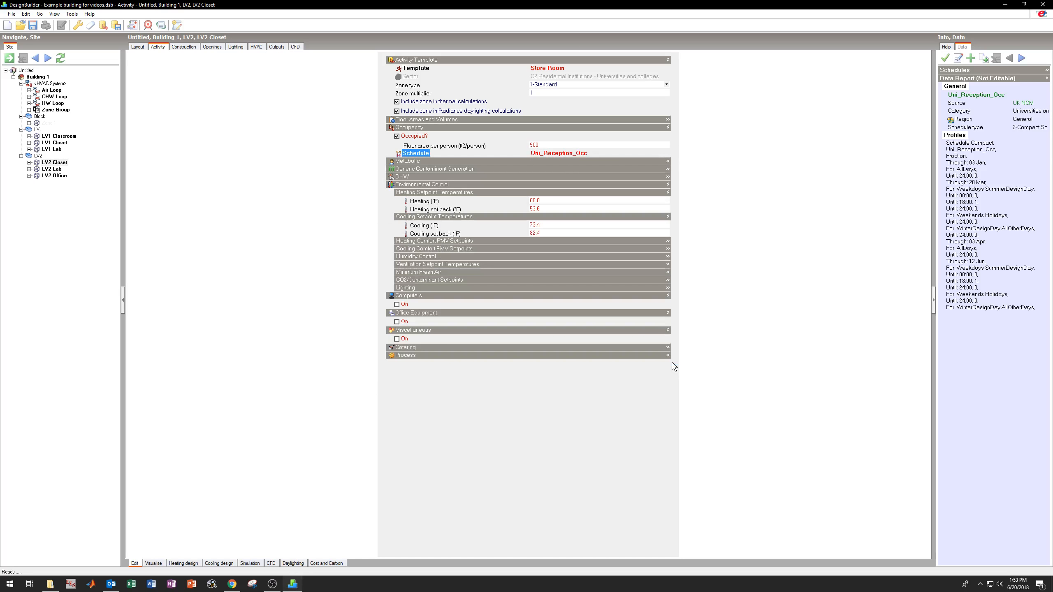
- Set LV2 Closet's occupancy schedule to Office_OpenOff_Occ from the Offices / Workshop businesses category
left_click(648, 153)
left_click(666, 154)
scroll(425, 304, "up", 20)
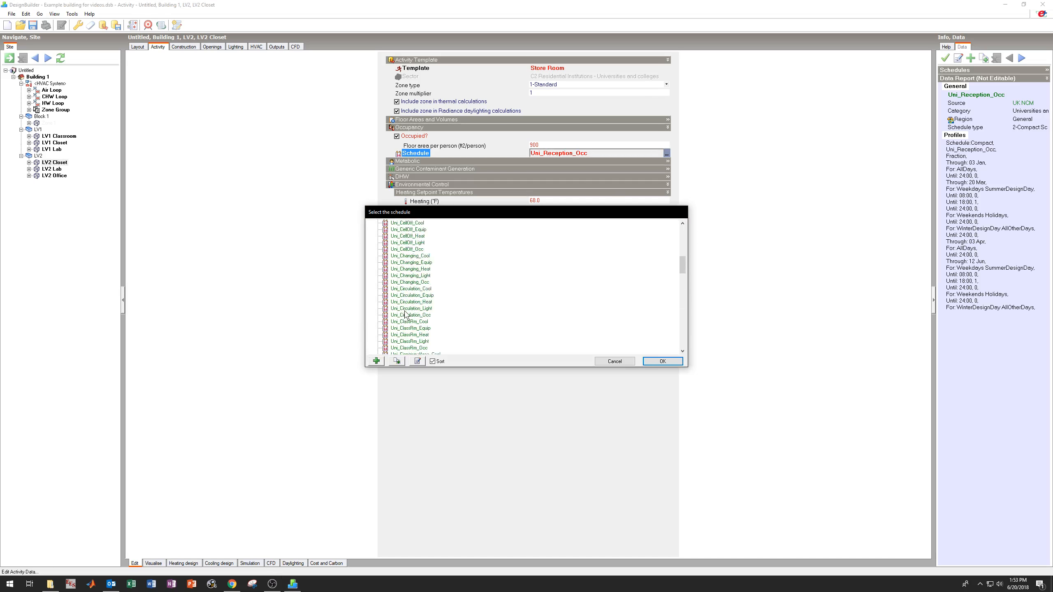
scroll(387, 290, "down", 2)
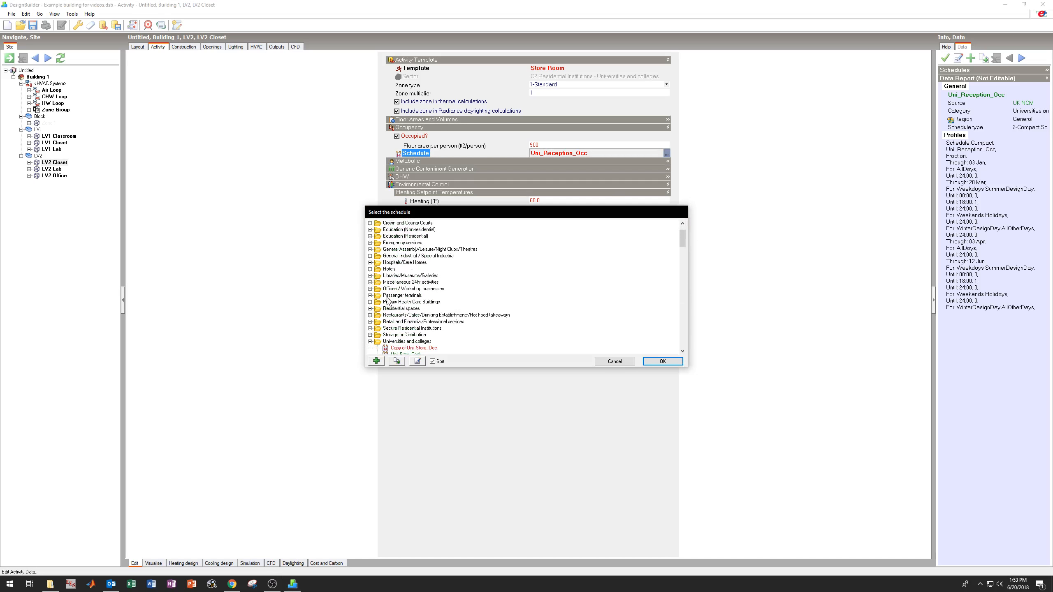
left_click(370, 322)
left_click(370, 295)
scroll(429, 274, "down", 8)
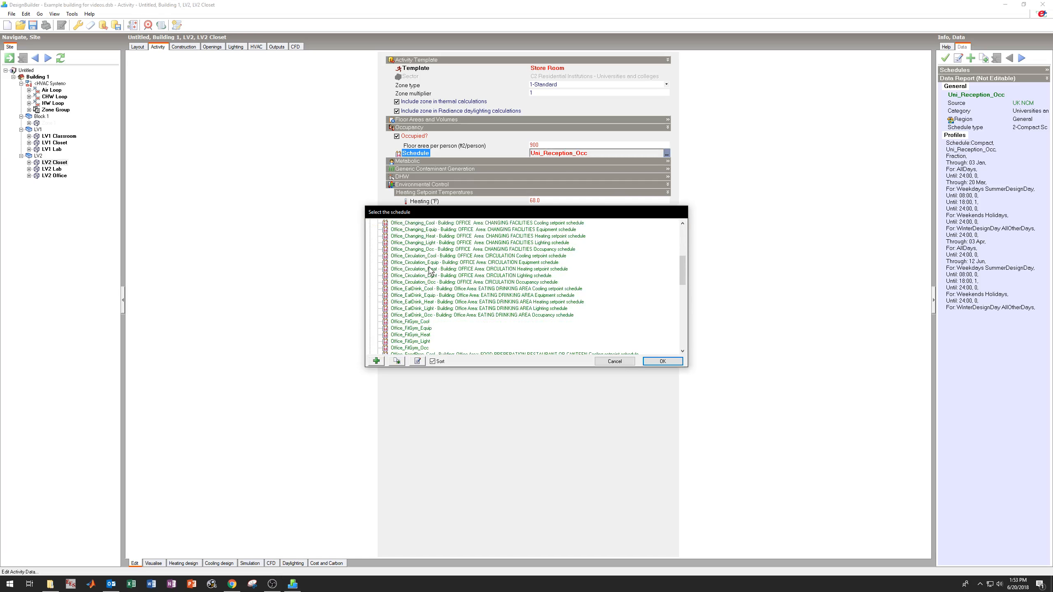
left_click(442, 296)
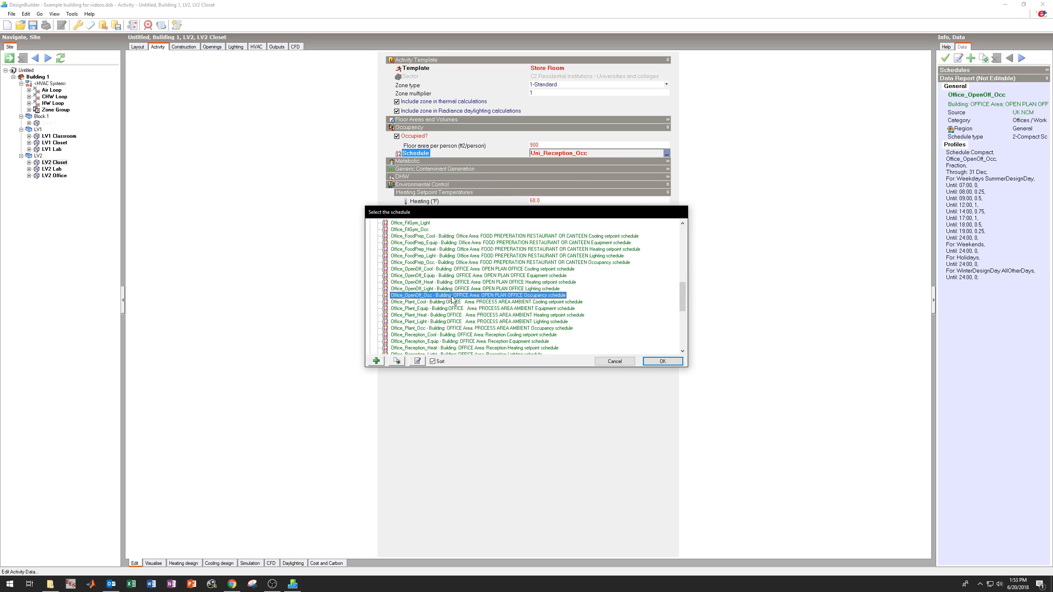
left_click(679, 363)
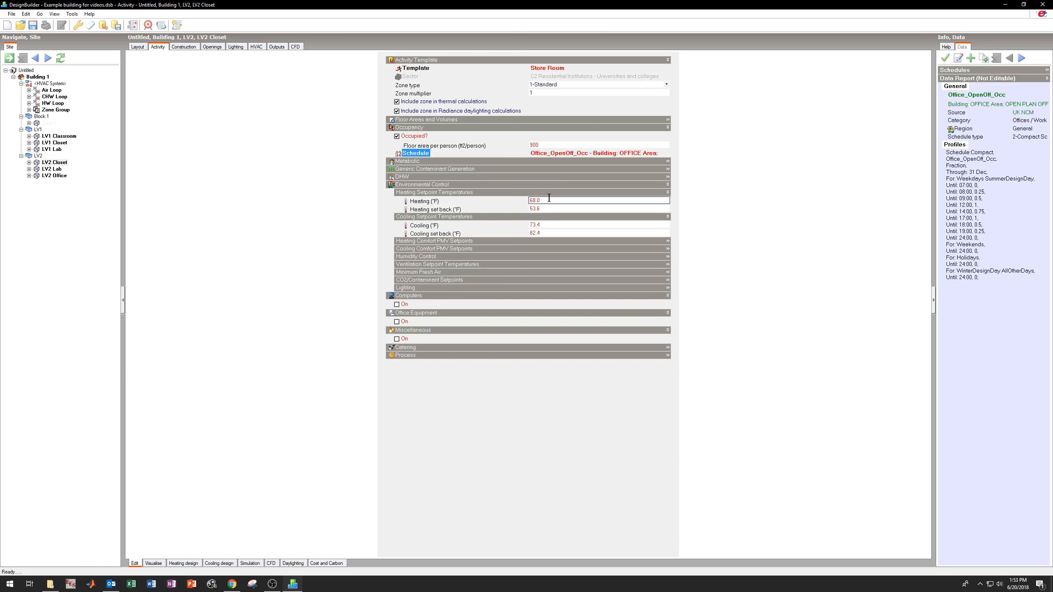
- Create an editable copy of the Office_OpenOff_Occ schedule, accept it, and leave the schedule selection without applying the copy
left_click(666, 154)
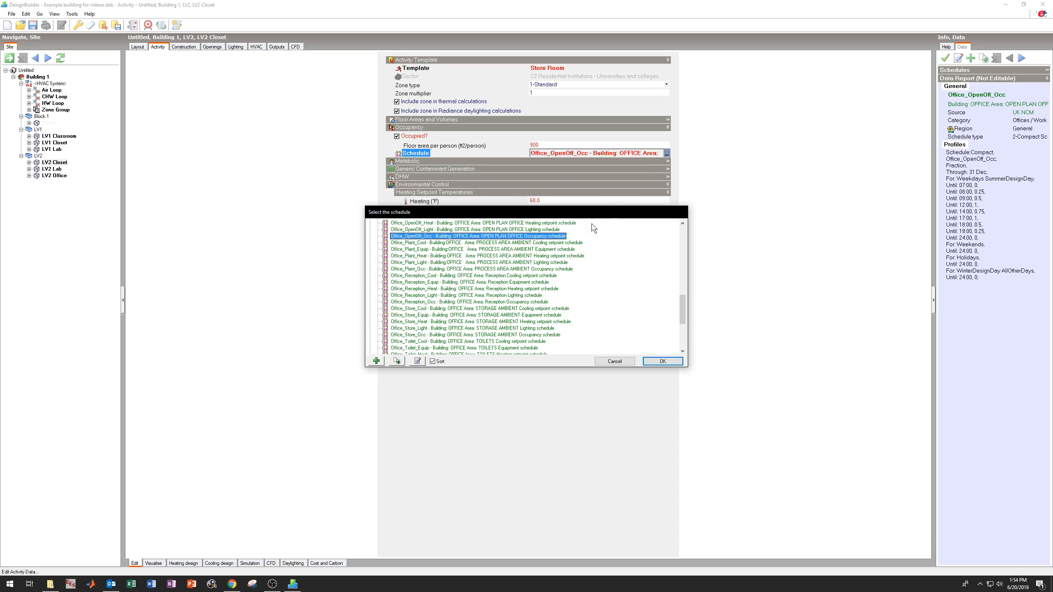
left_click(417, 360)
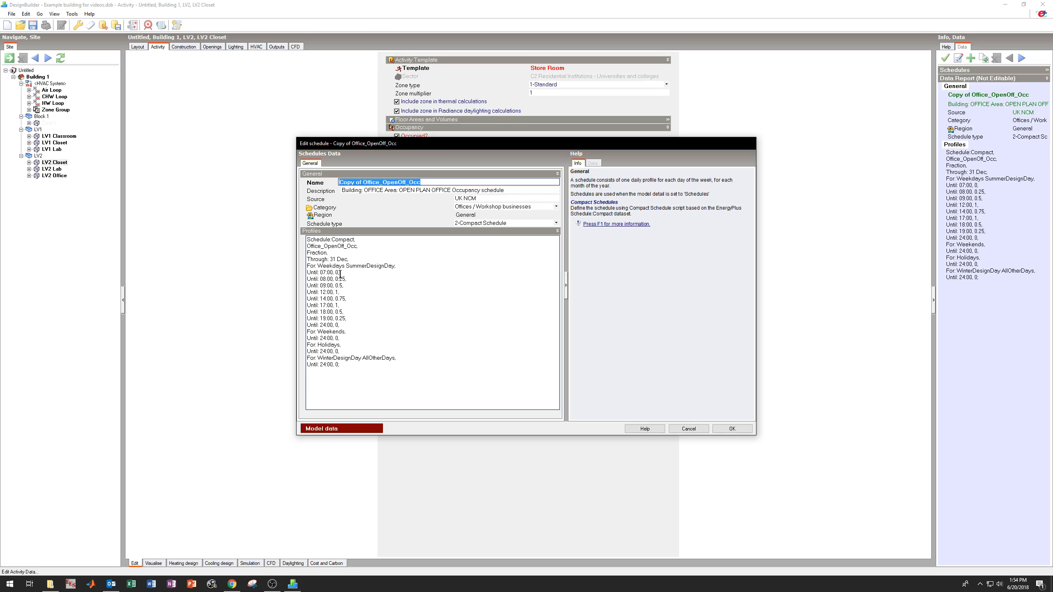
left_click(348, 274)
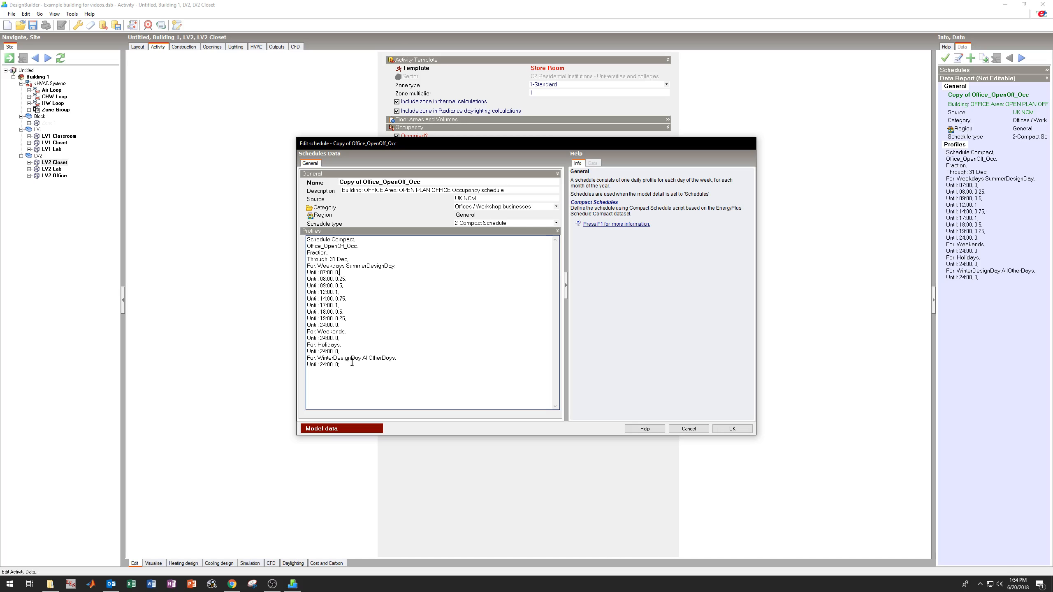
left_click(731, 428)
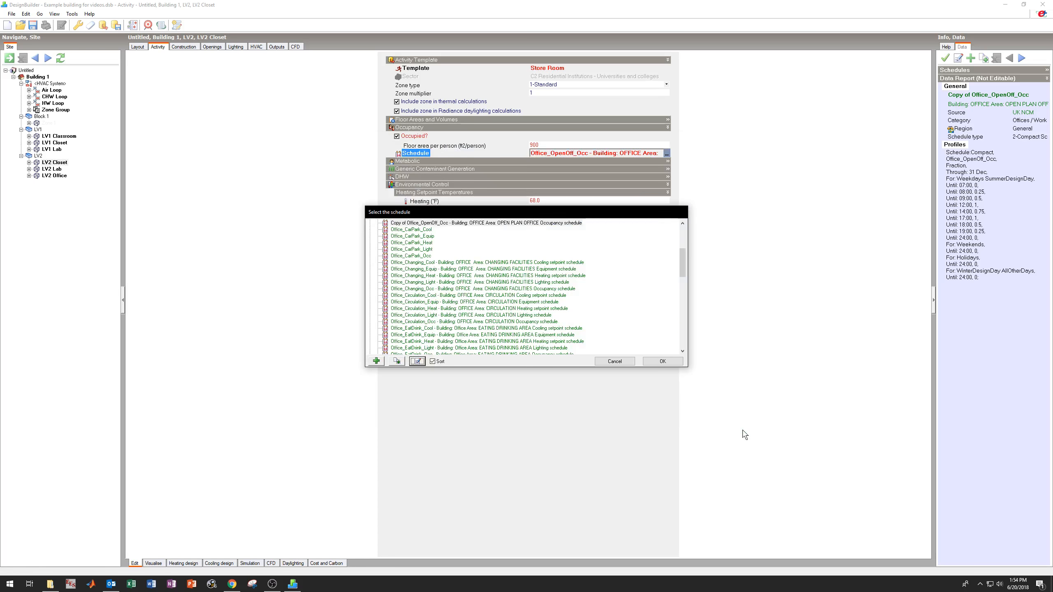
left_click(626, 361)
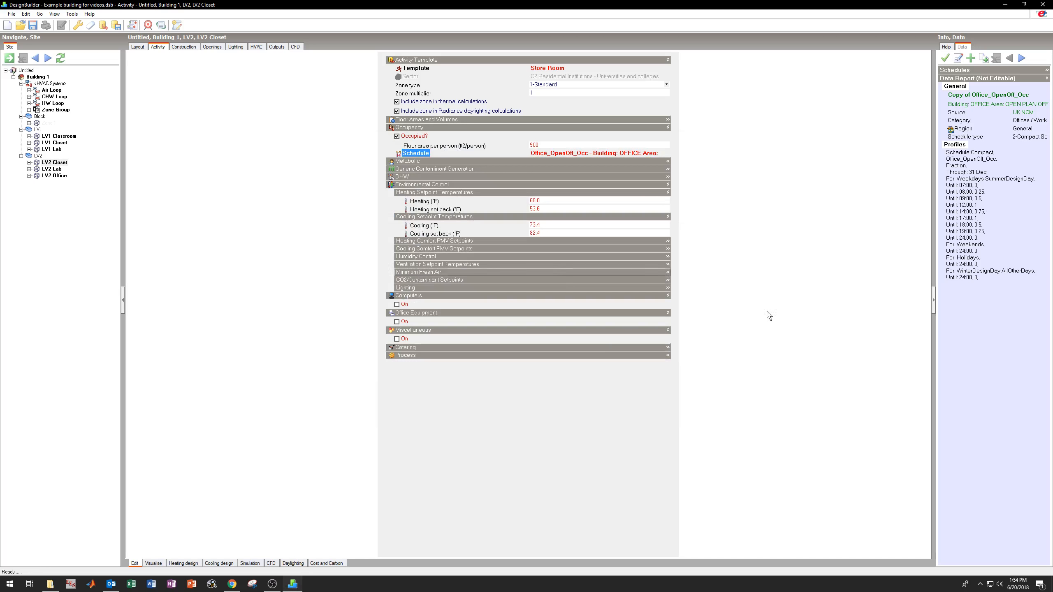